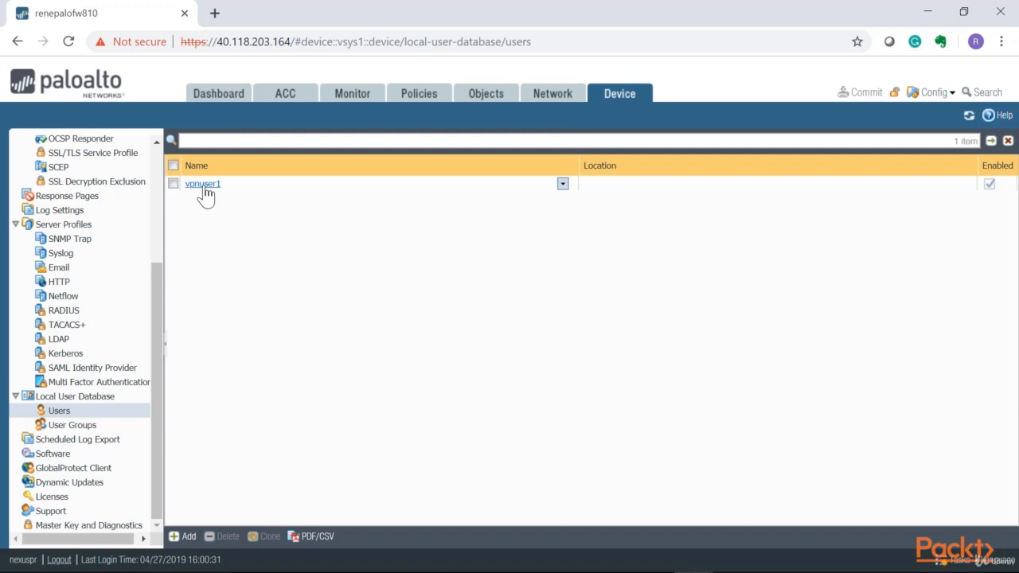
# - Check the VPN user group in the Local User Database, then show the empty Authentication Profile list
pyautogui.click(74, 425)
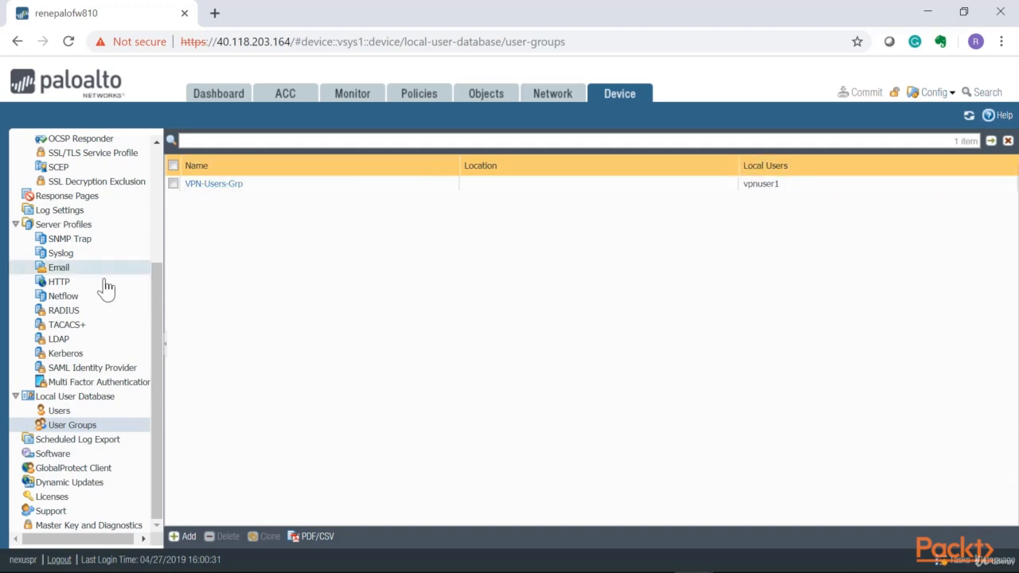
pyautogui.scroll(2, 131, 348)
pyautogui.scroll(3, 137, 350)
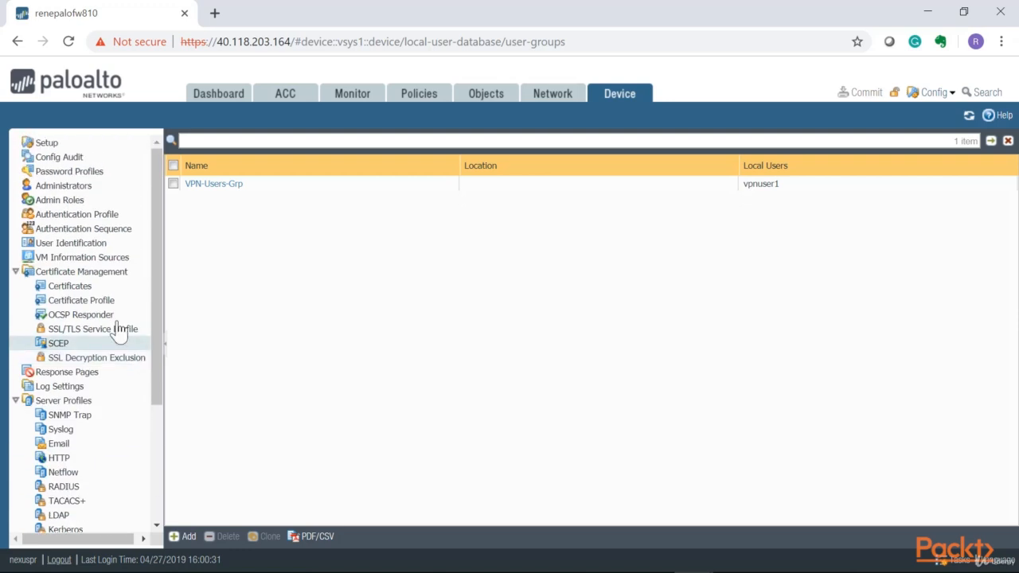
pyautogui.click(72, 215)
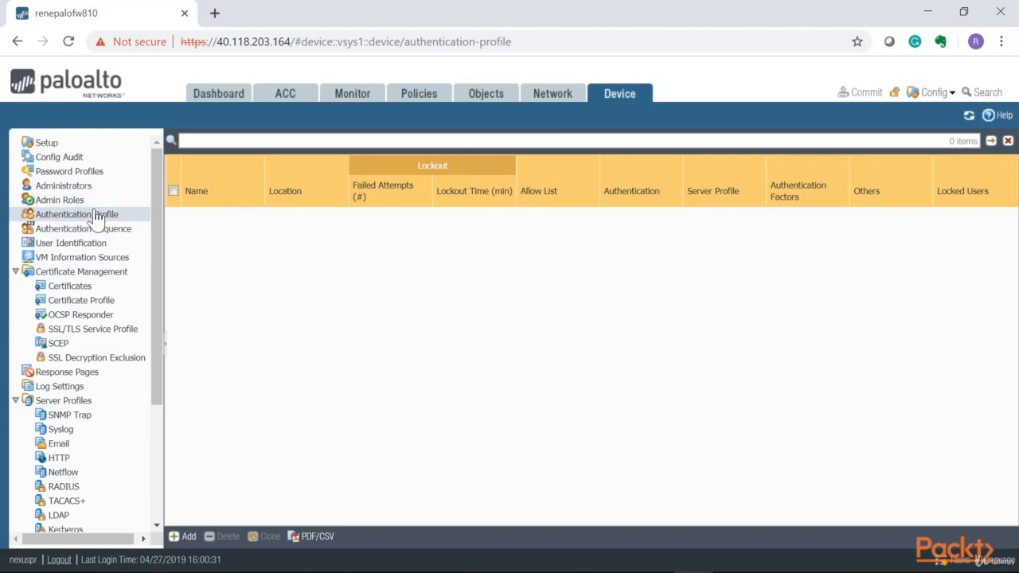
# - Add an authentication profile named GlobalProtect-AuthProfile with type Local Database
pyautogui.click(188, 537)
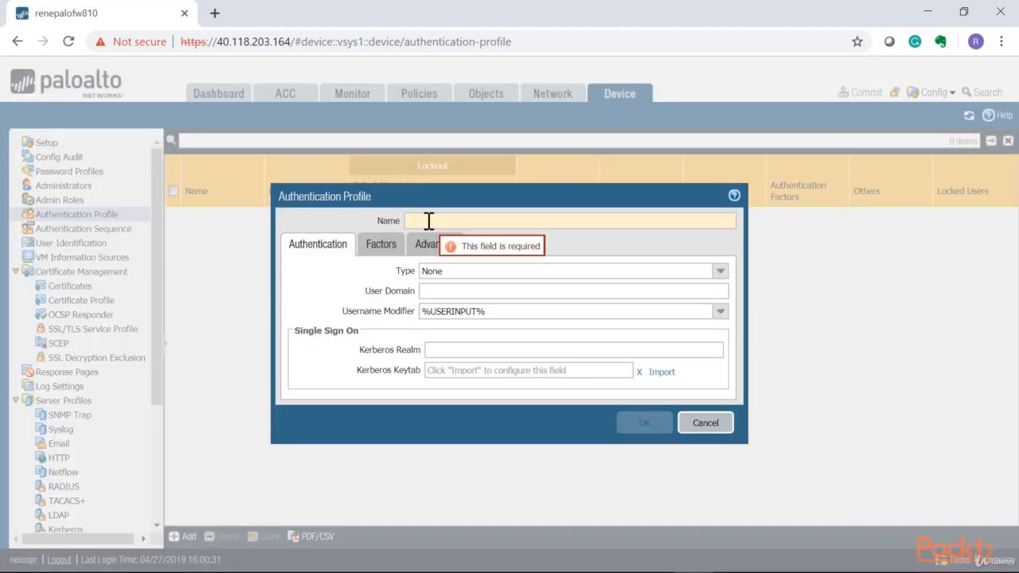
pyautogui.moveTo(419, 193); pyautogui.dragTo(353, 199)
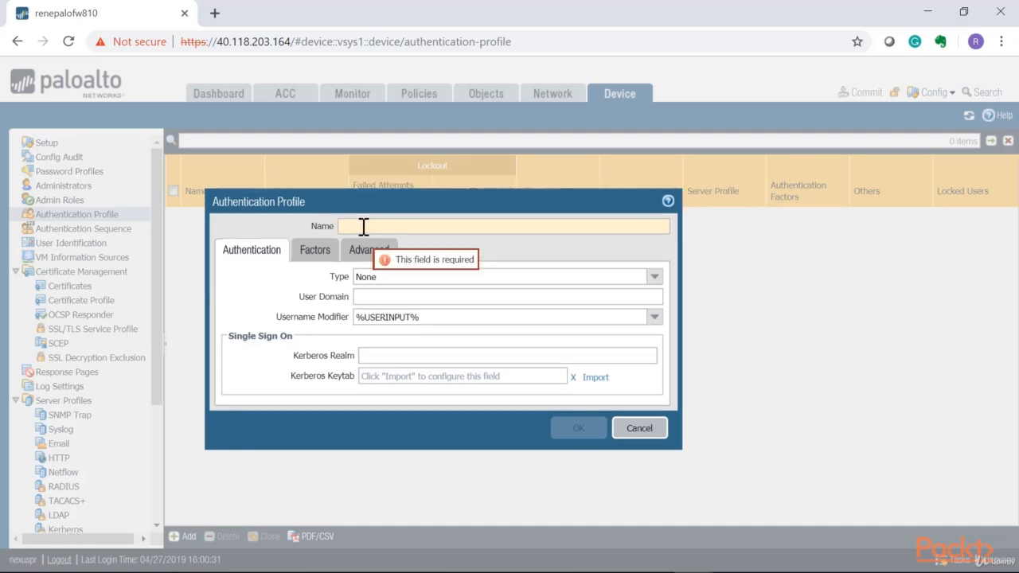
pyautogui.write('GlobalProtect-AuthProfile')
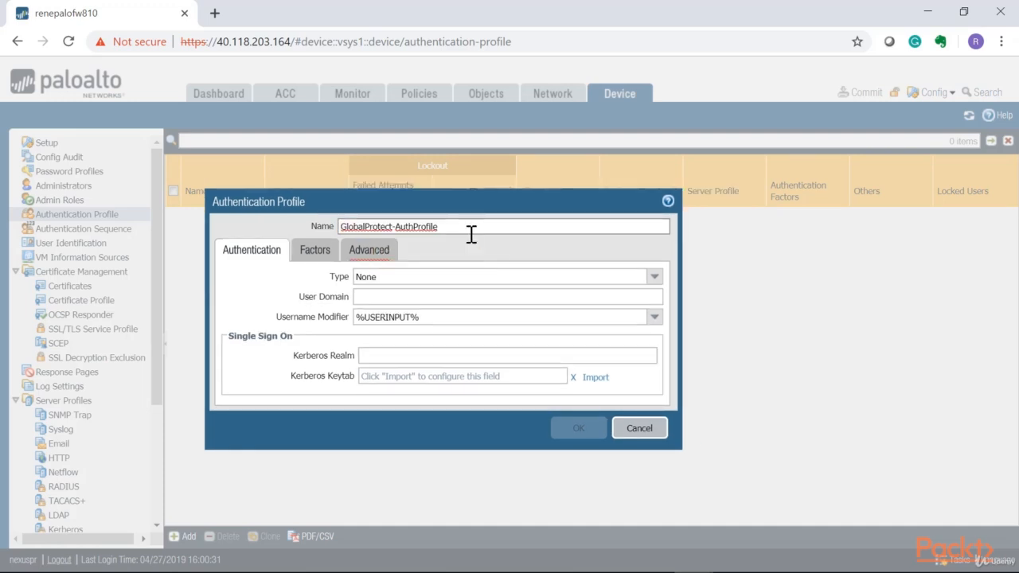
pyautogui.moveTo(471, 229); pyautogui.dragTo(302, 235)
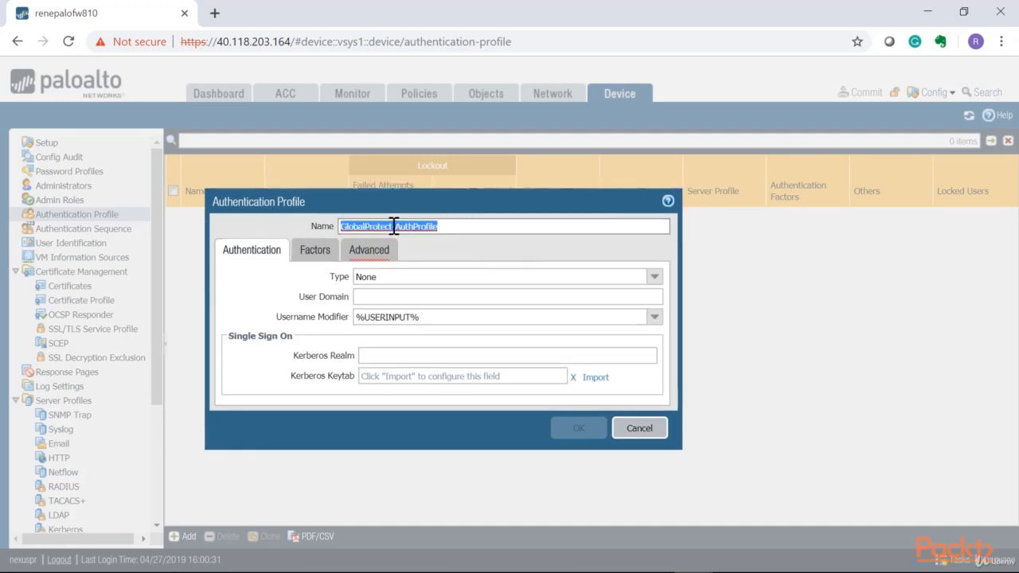
pyautogui.click(654, 277)
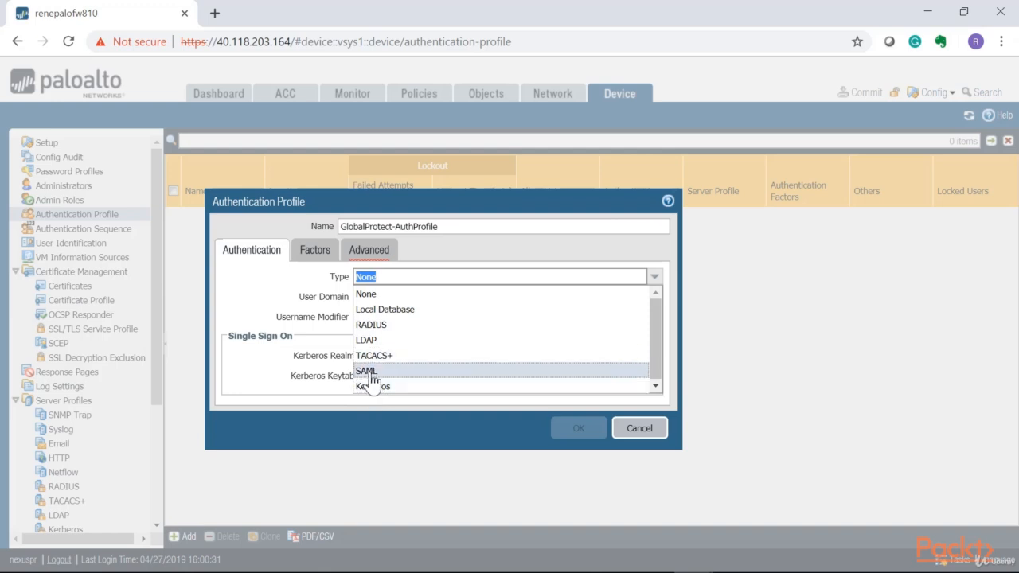
pyautogui.click(382, 311)
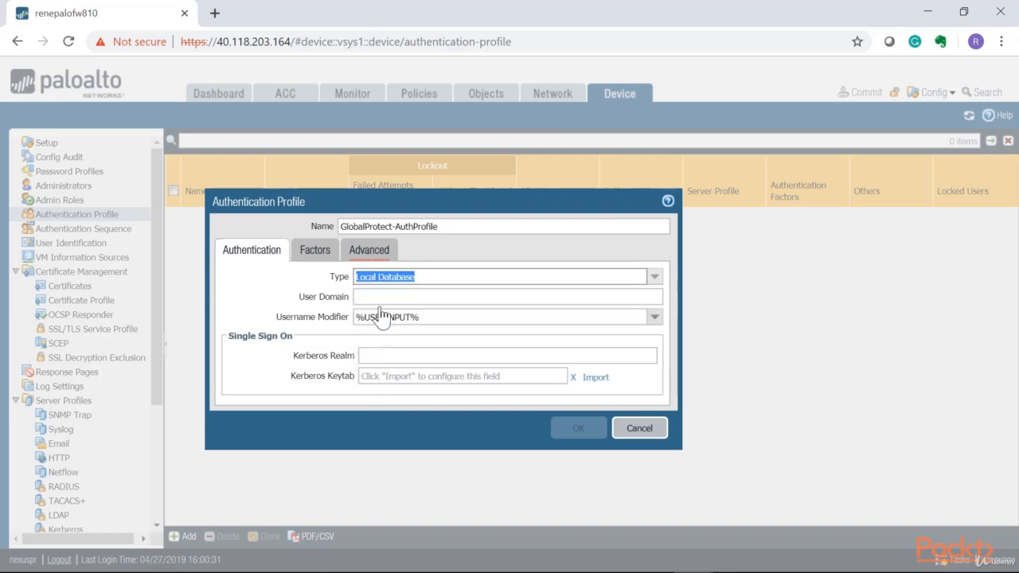
pyautogui.click(395, 298)
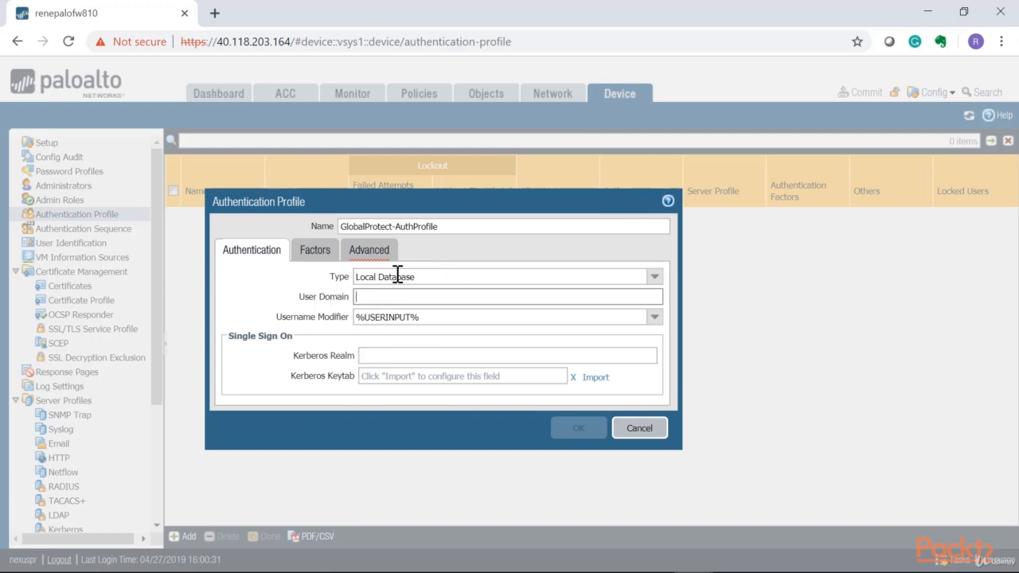
pyautogui.click(425, 317)
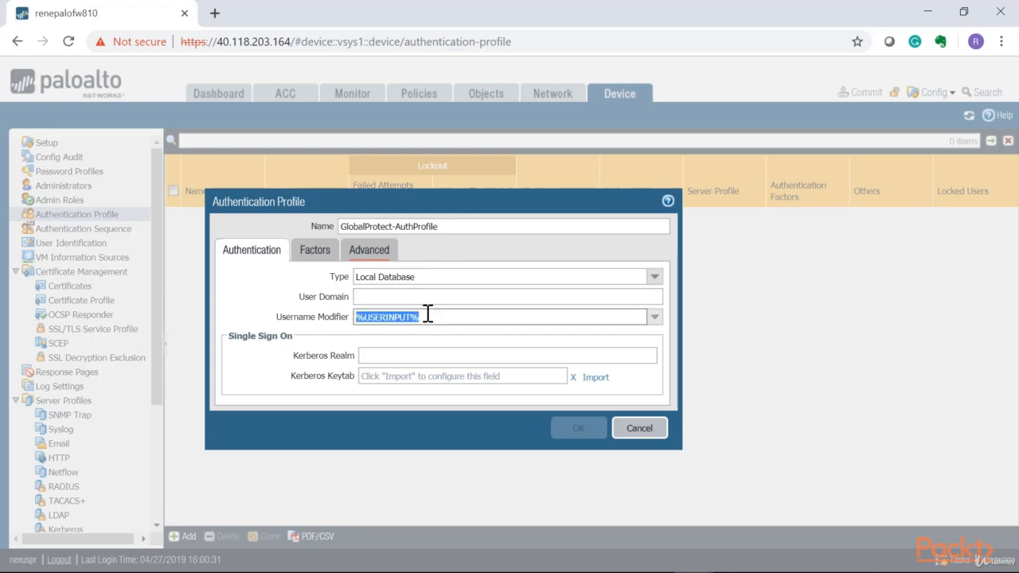
pyautogui.moveTo(425, 316)
pyautogui.mouseDown()
pyautogui.moveTo(377, 316)
pyautogui.moveTo(441, 318)
pyautogui.mouseUp()
# - Limit the profile's allow list to VPN-Users-Grp and save it
pyautogui.click(370, 249)
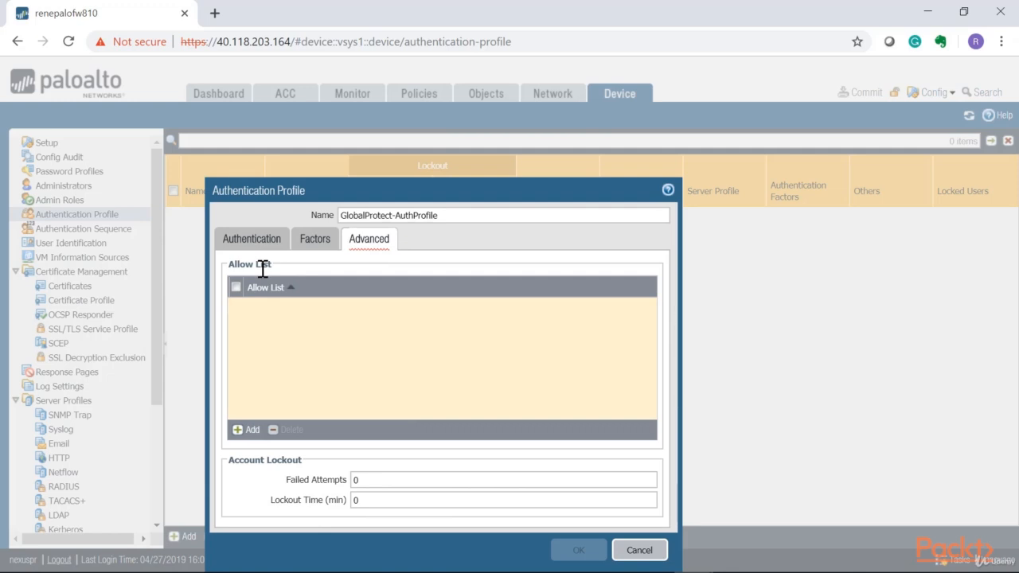
pyautogui.click(246, 436)
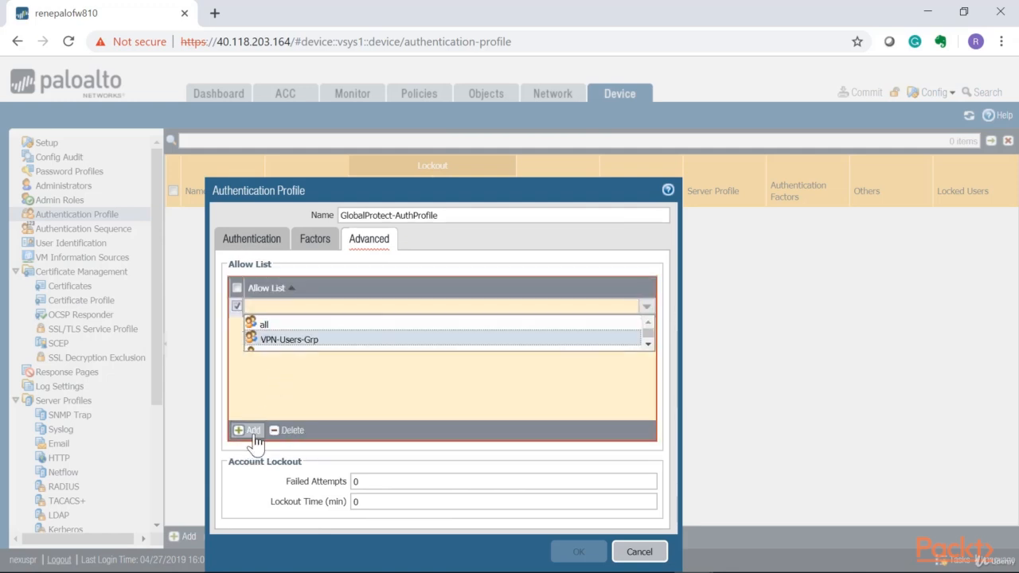
pyautogui.click(247, 434)
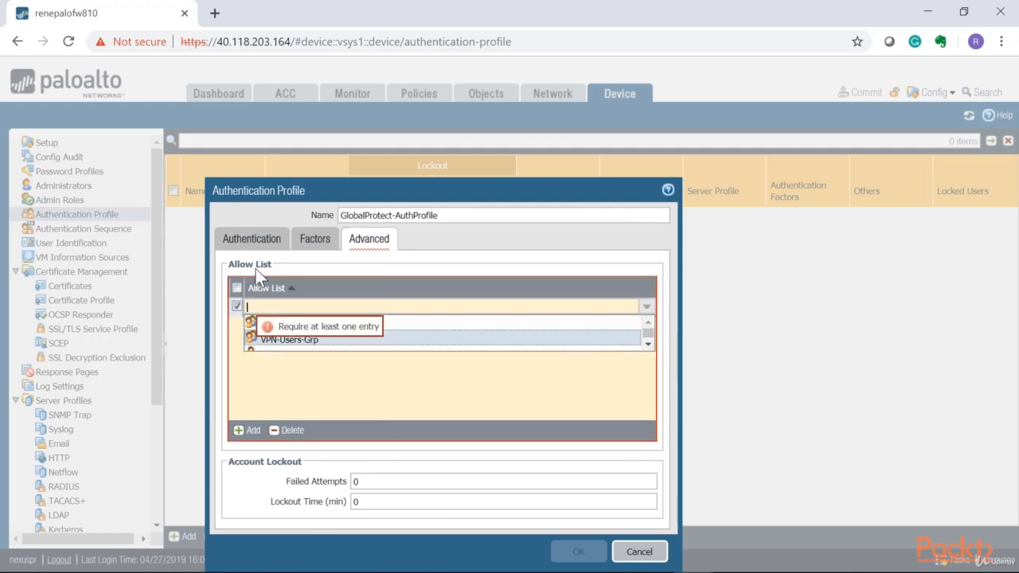
pyautogui.click(282, 340)
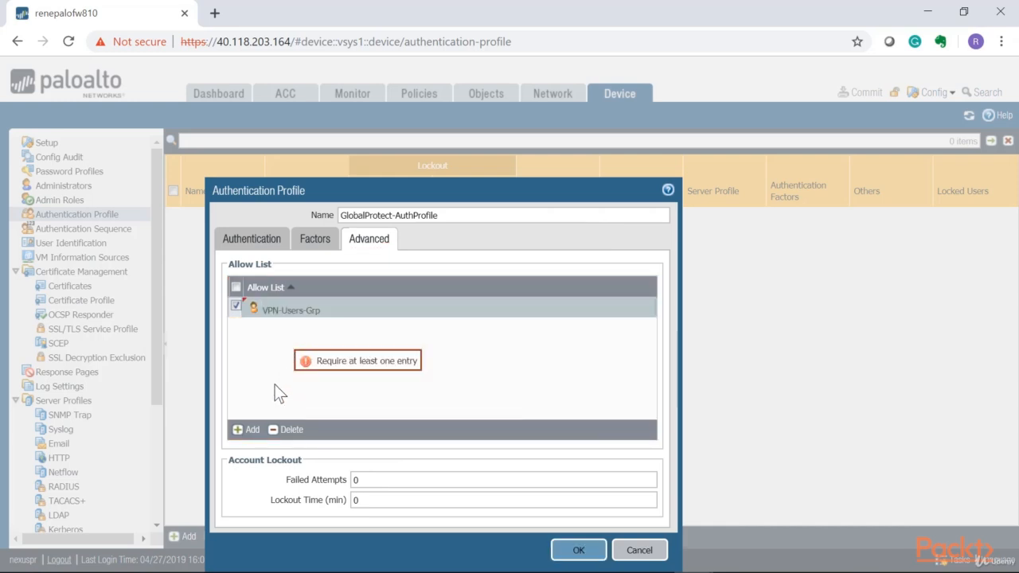
pyautogui.click(579, 550)
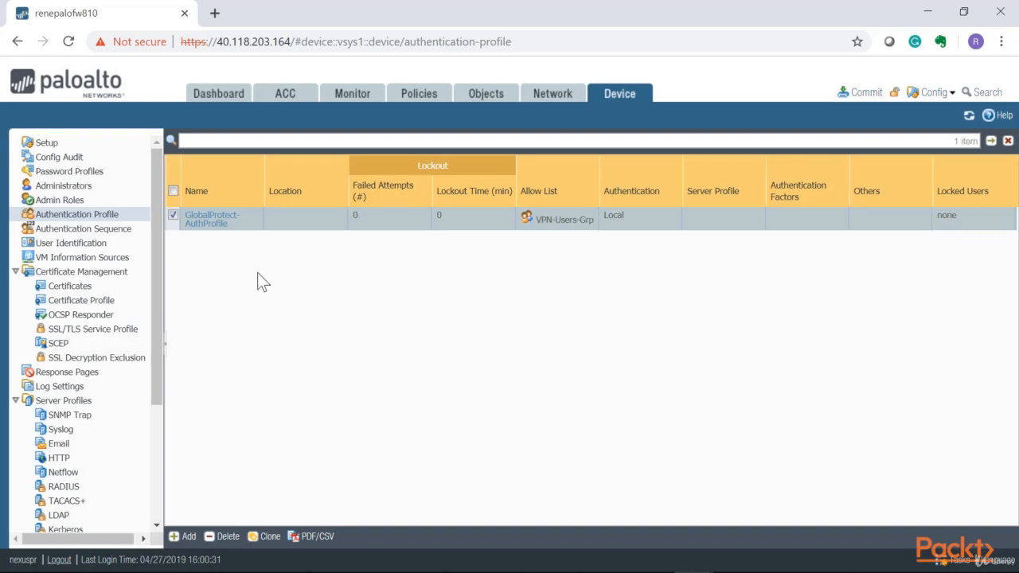
# - Start generating a Local device certificate named Global Protect VPN Cert
pyautogui.click(68, 286)
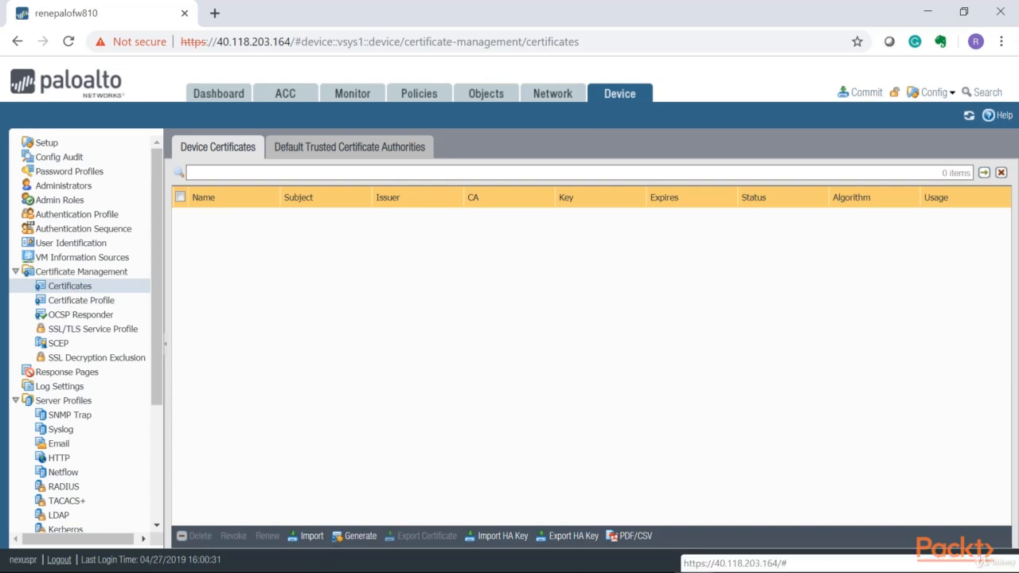
pyautogui.click(353, 542)
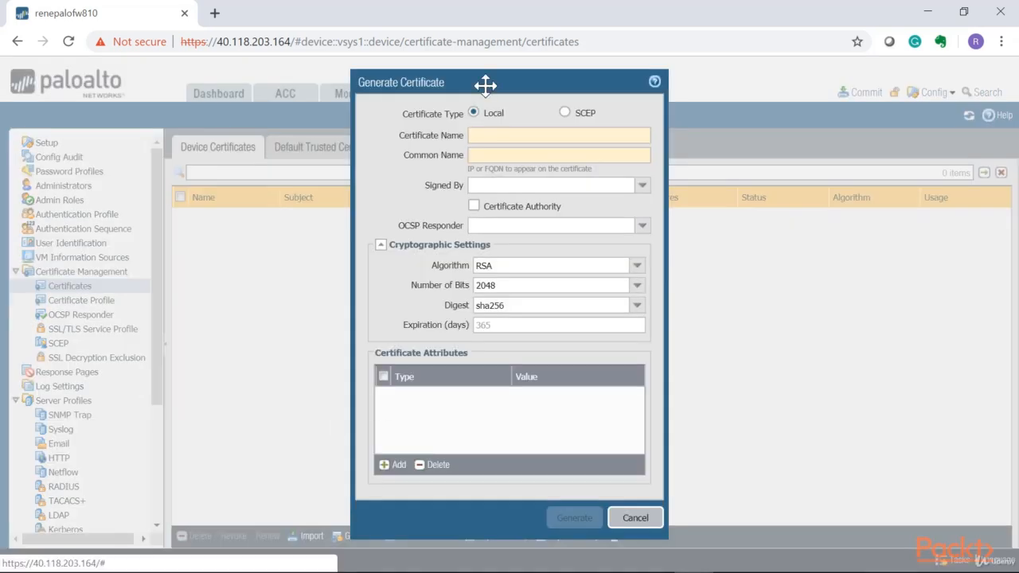
pyautogui.moveTo(485, 84); pyautogui.dragTo(318, 84)
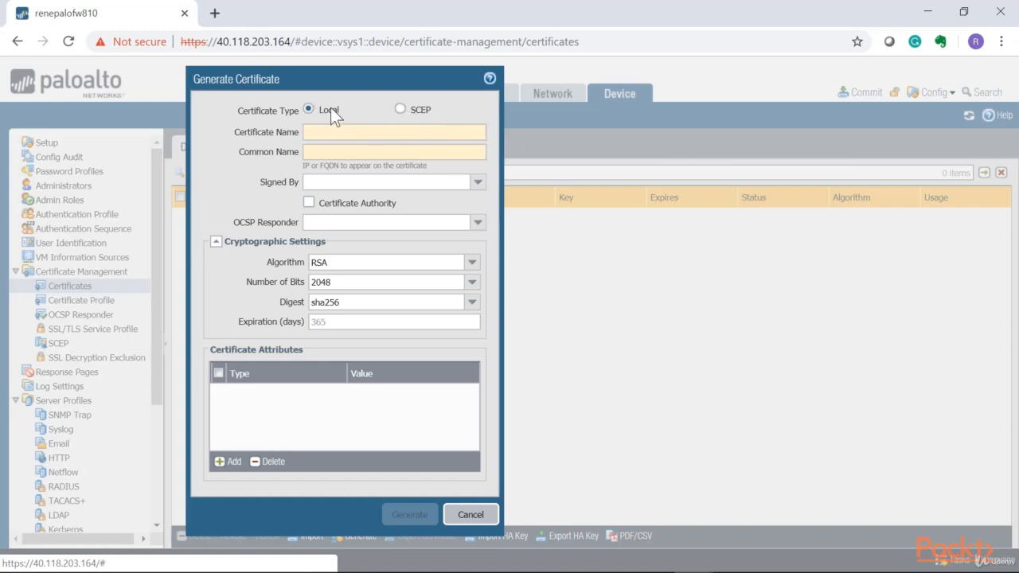
pyautogui.click(337, 132)
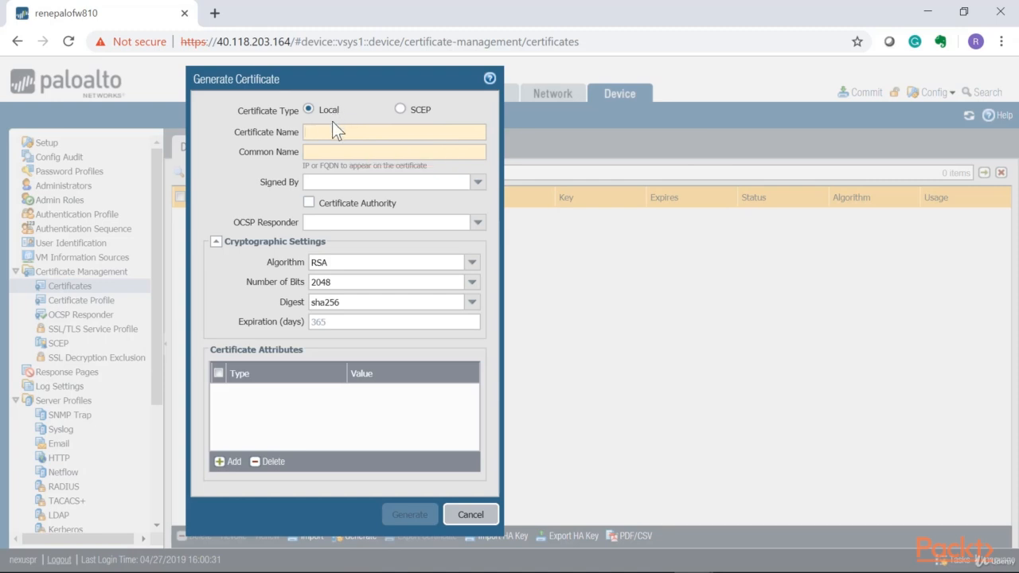
pyautogui.write('Global Protect VPN Cert')
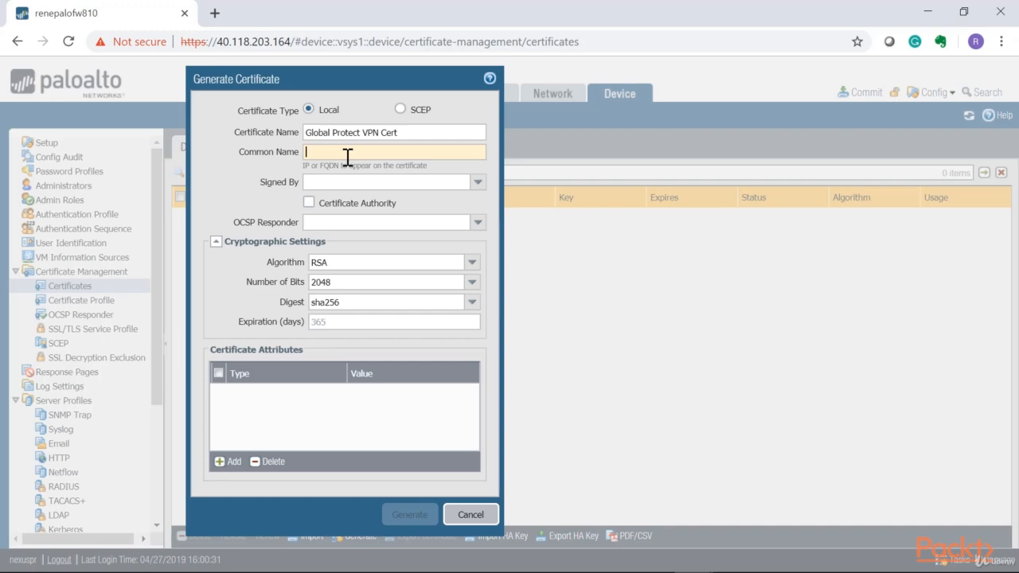
# - Set the certificate's common name to remote.company.com and mark it as a certificate authority
pyautogui.write('remote.company.com')
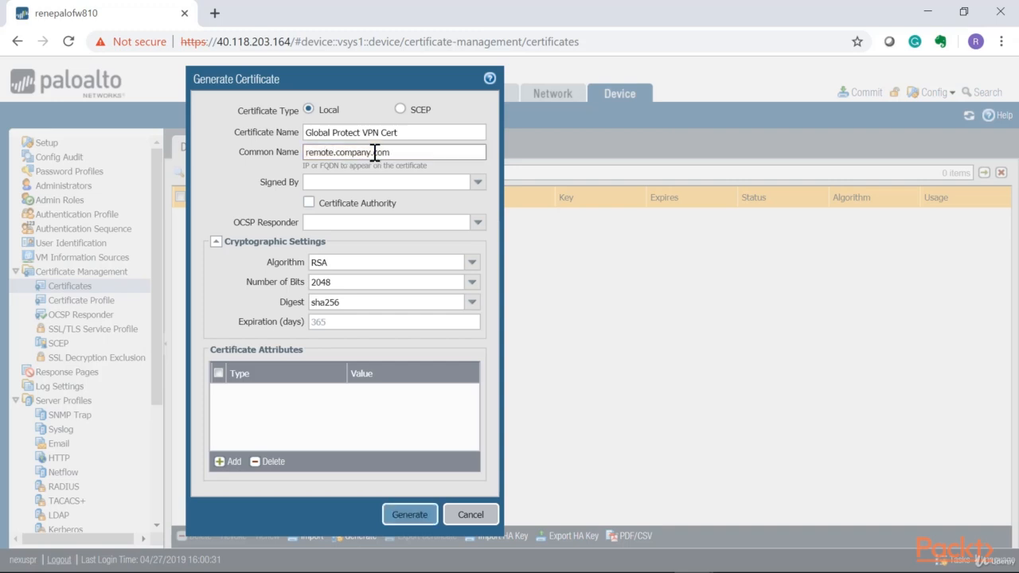
pyautogui.doubleClick(389, 152)
pyautogui.moveTo(374, 154); pyautogui.dragTo(286, 159)
pyautogui.click(339, 155)
pyautogui.moveTo(401, 153); pyautogui.dragTo(289, 156)
pyautogui.moveTo(406, 152); pyautogui.dragTo(292, 158)
pyautogui.click(308, 203)
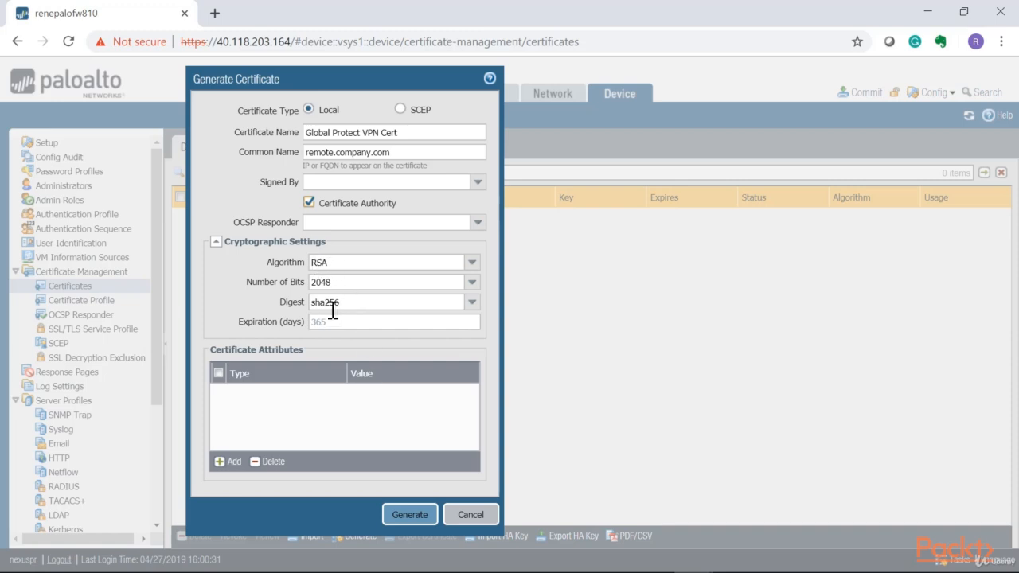
# - Keep RSA 2048 and sha256, generate the certificate, then go to SSL/TLS Service Profiles
pyautogui.click(354, 283)
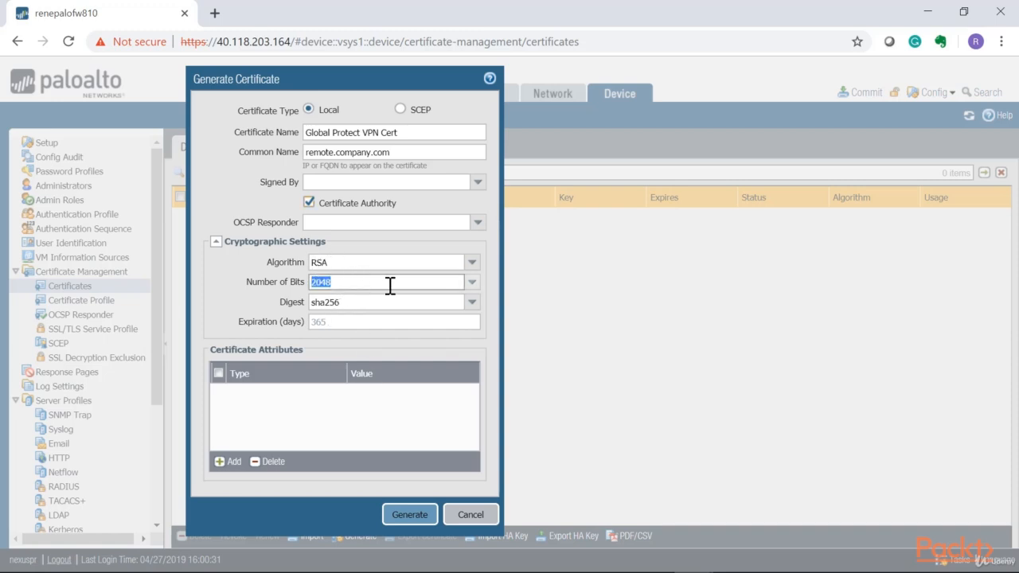
pyautogui.click(473, 286)
pyautogui.click(473, 286)
pyautogui.click(473, 302)
pyautogui.click(472, 303)
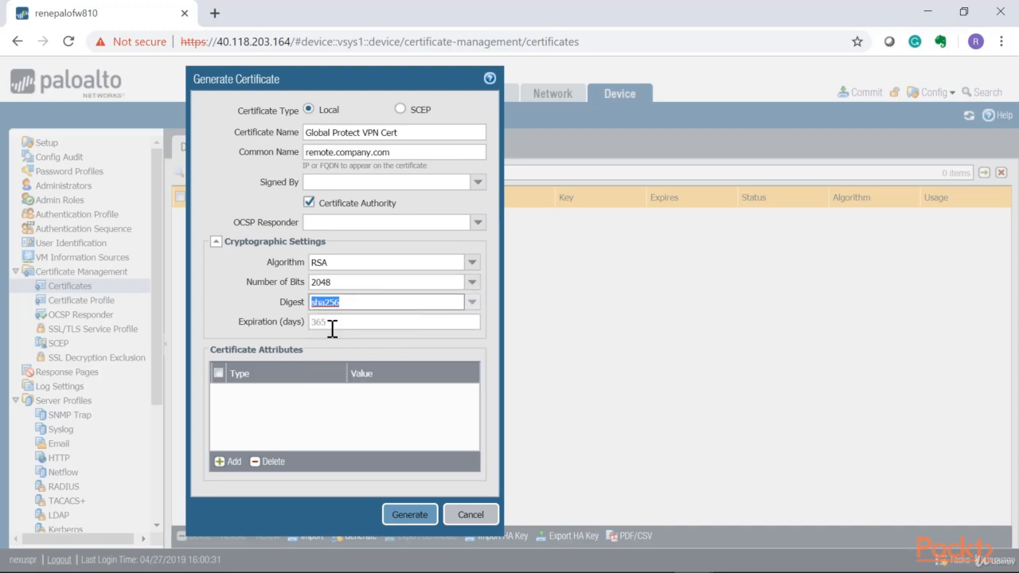
pyautogui.click(410, 514)
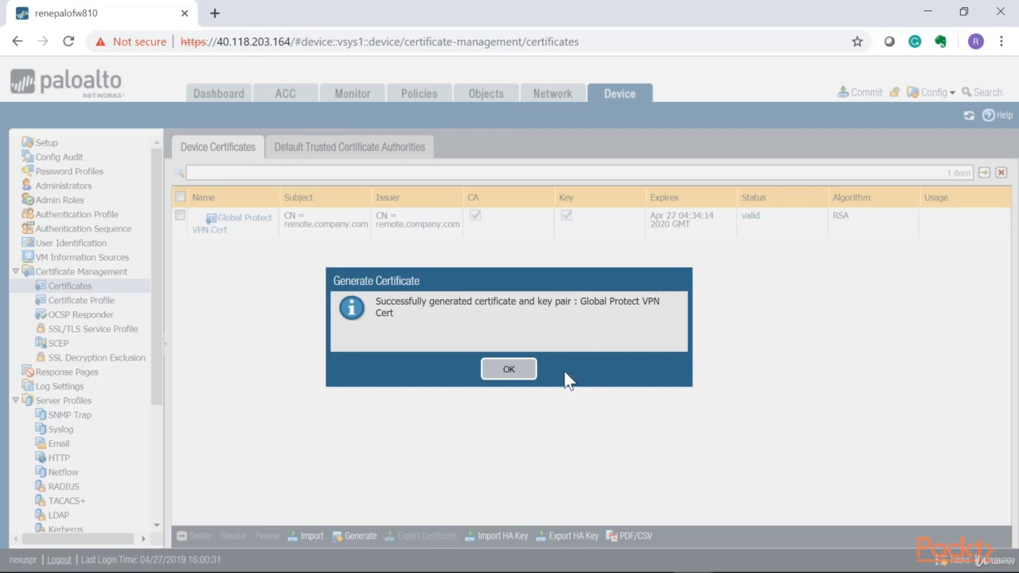
pyautogui.click(517, 369)
pyautogui.click(749, 223)
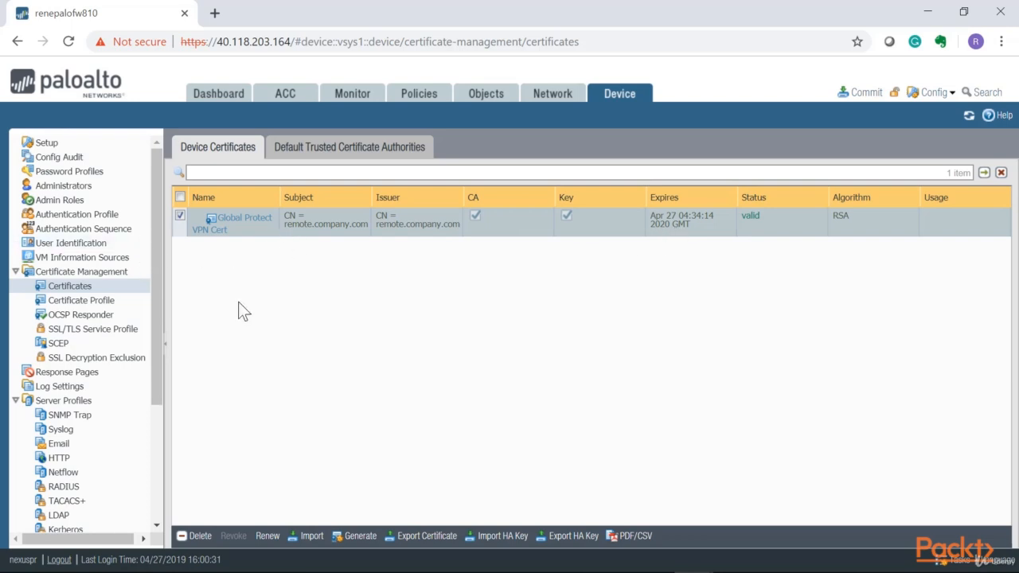
pyautogui.click(126, 330)
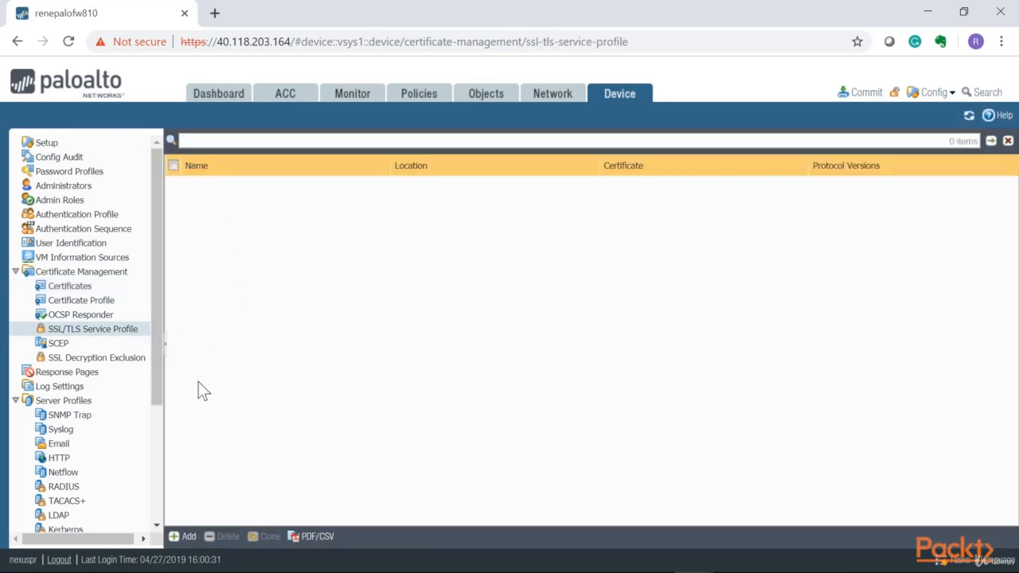
# - Add SSL/TLS profile GlobalProtect-Portal-ServPrf with Global Protect VPN Cert, min TLSv1.1, max Max
pyautogui.click(183, 537)
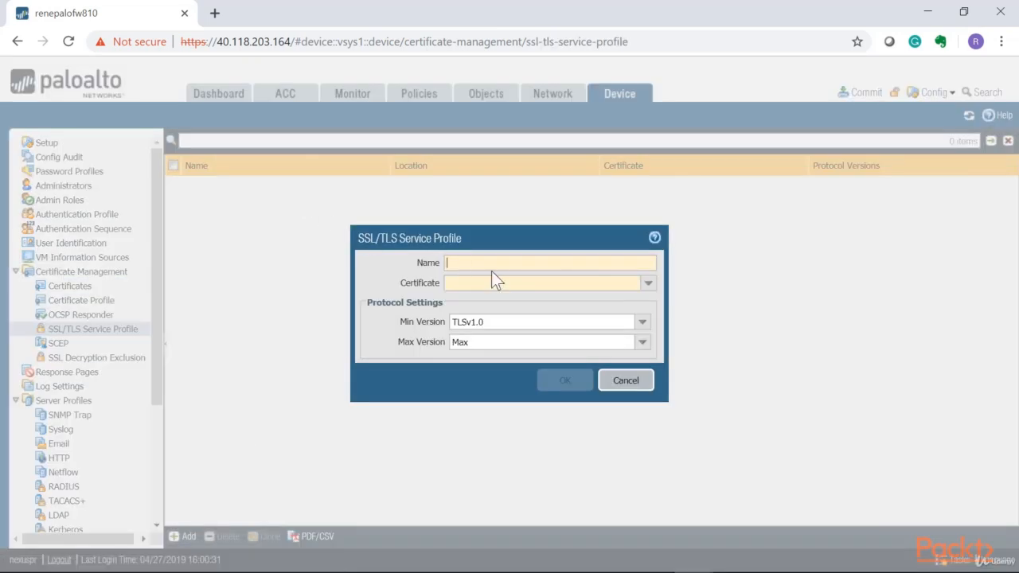
pyautogui.write('GlobalProtect-Portal-ServPrf')
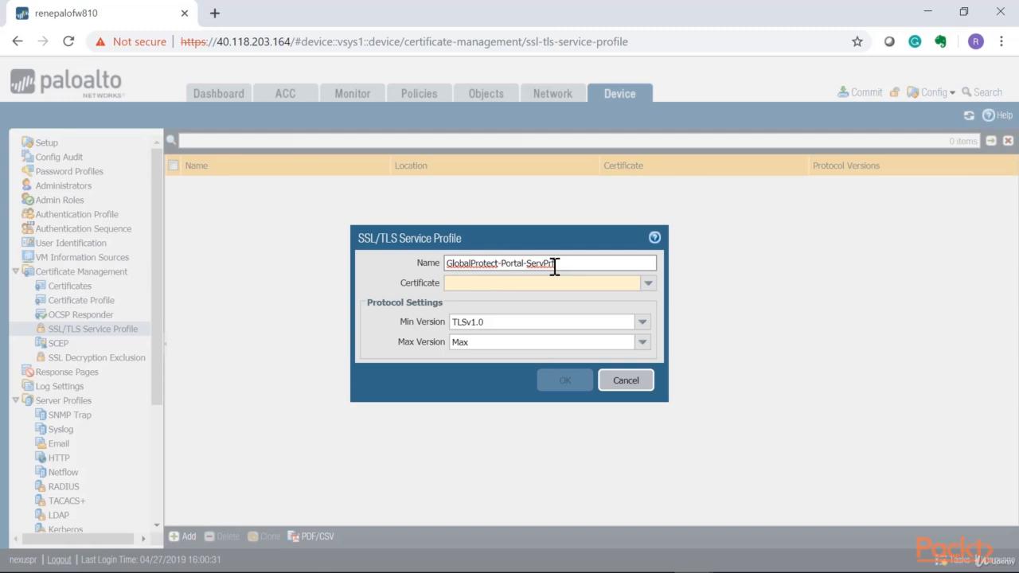
pyautogui.moveTo(555, 264); pyautogui.dragTo(527, 265)
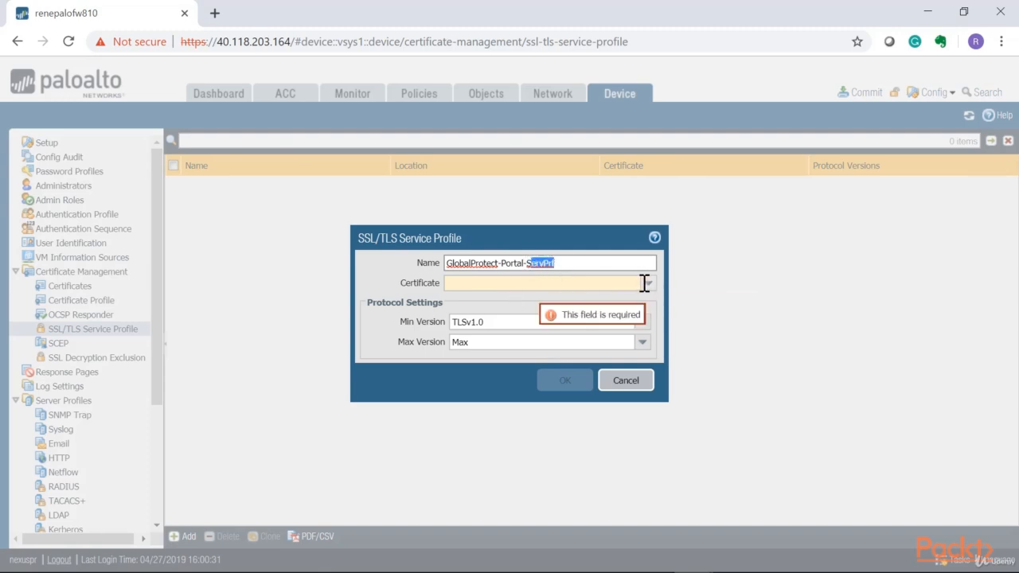
pyautogui.click(649, 285)
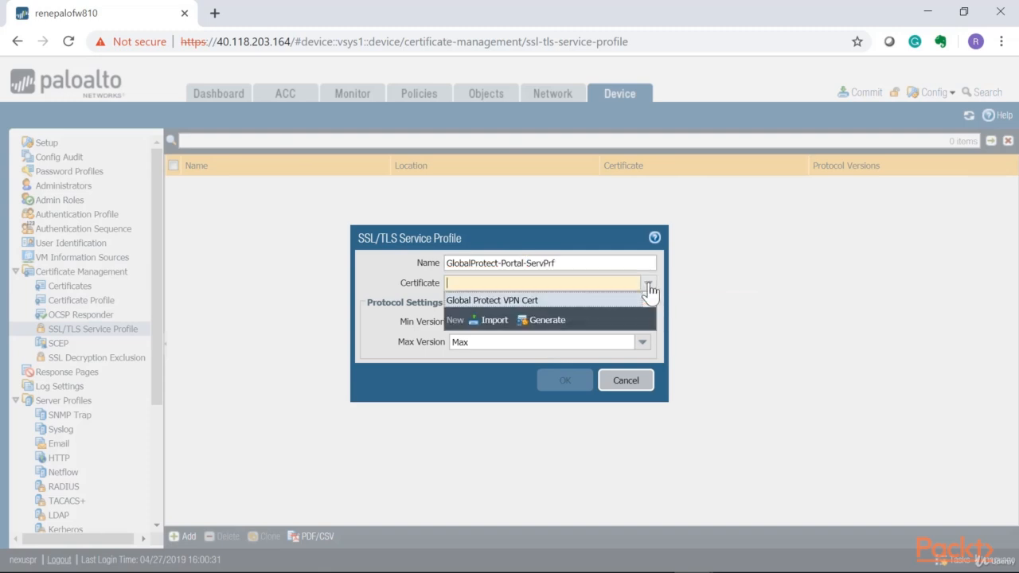
pyautogui.click(508, 302)
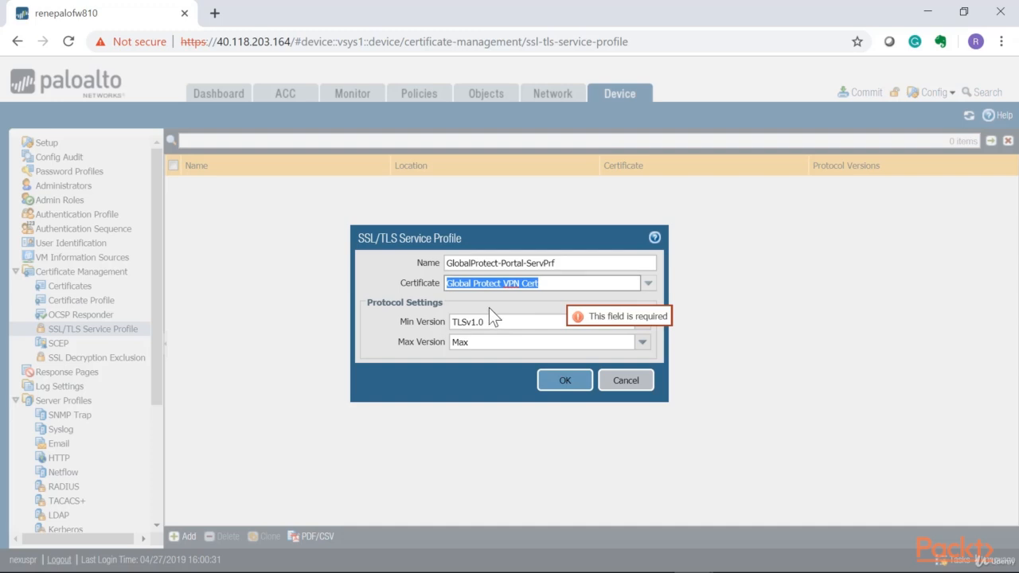
pyautogui.click(391, 313)
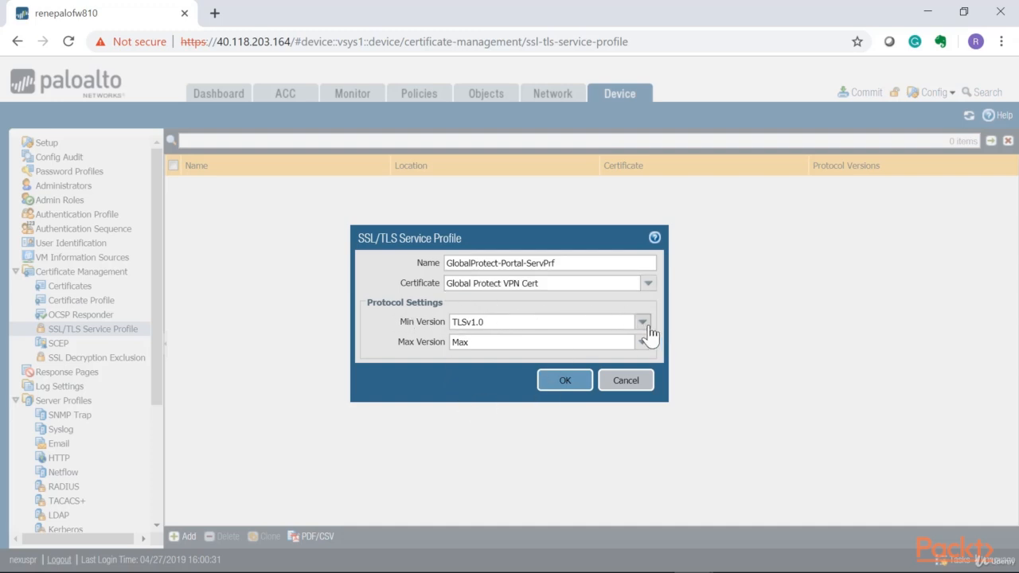
pyautogui.click(646, 325)
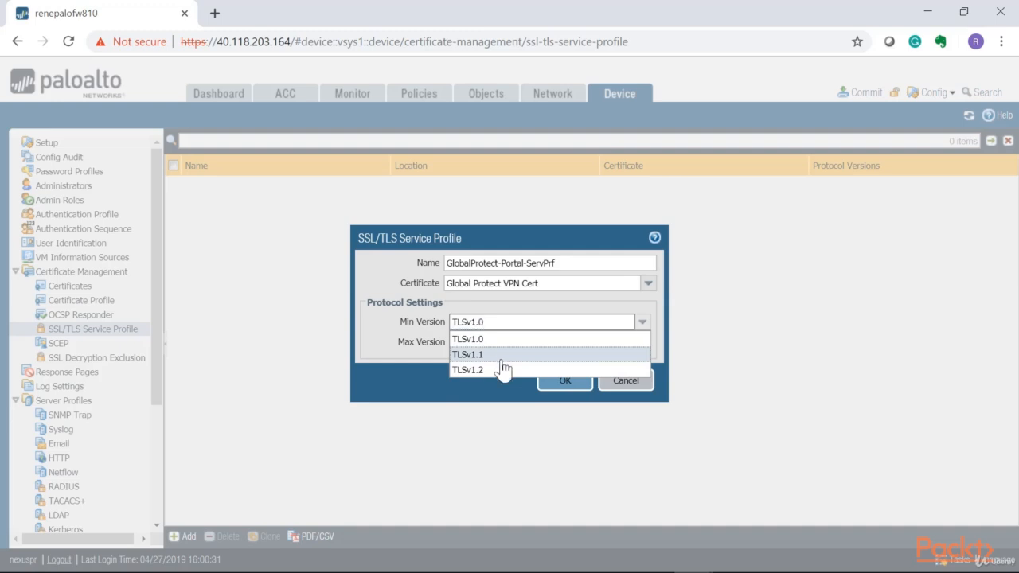
pyautogui.click(502, 357)
pyautogui.click(642, 344)
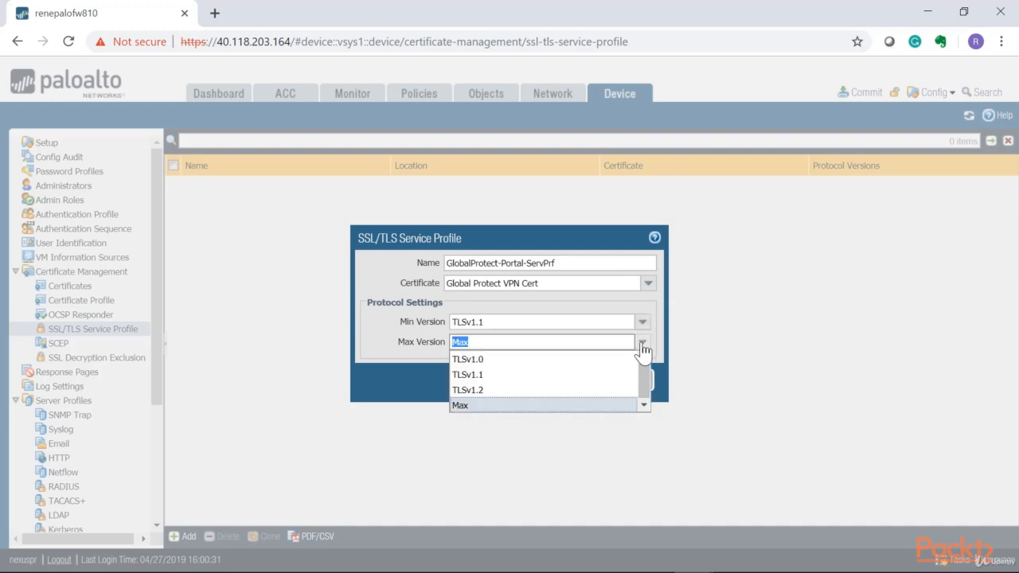
pyautogui.click(643, 340)
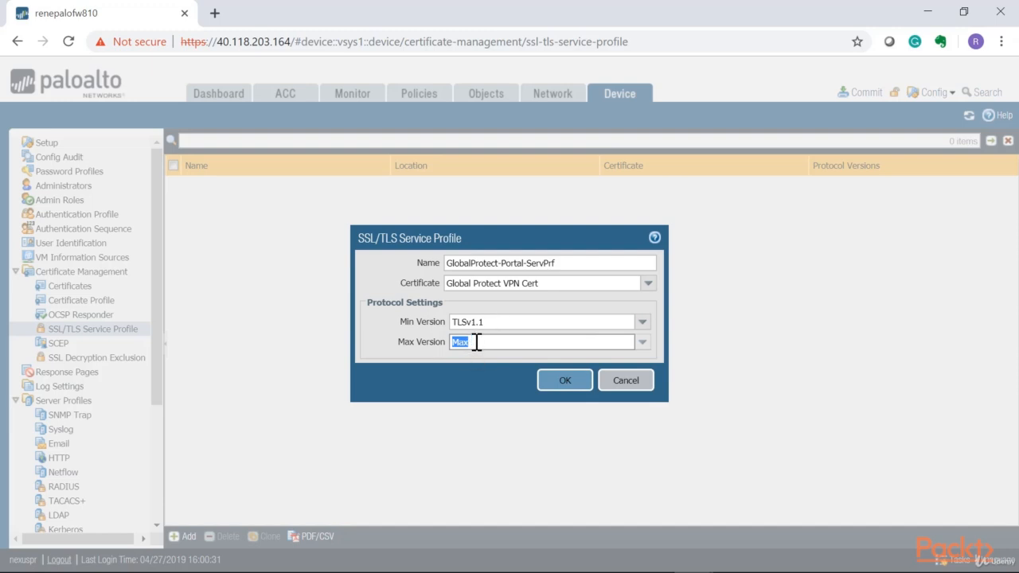
pyautogui.click(558, 380)
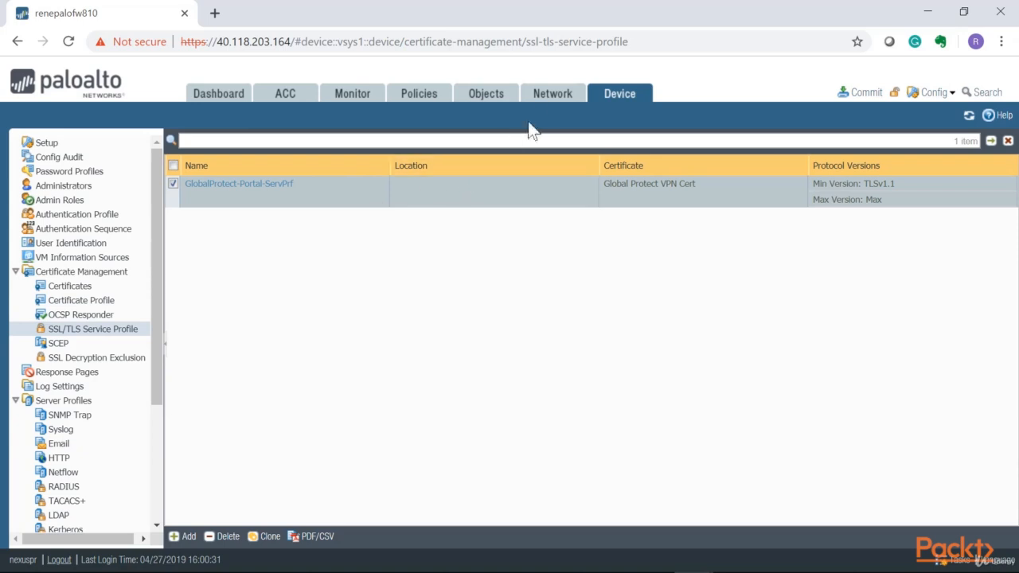
# - Add a new GlobalProtect portal named GlobalProtect-Portal-VPN
pyautogui.click(548, 102)
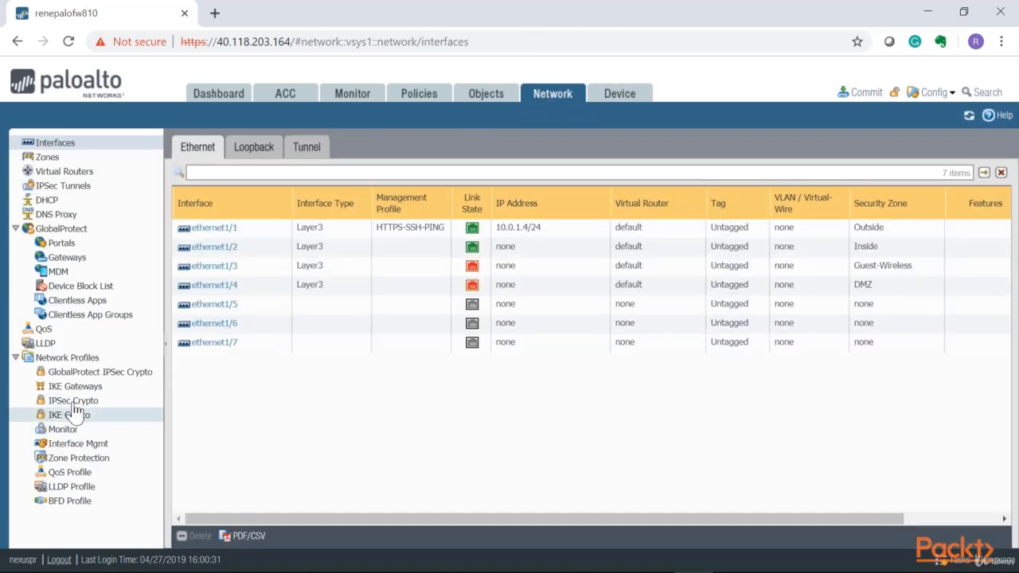
pyautogui.click(61, 245)
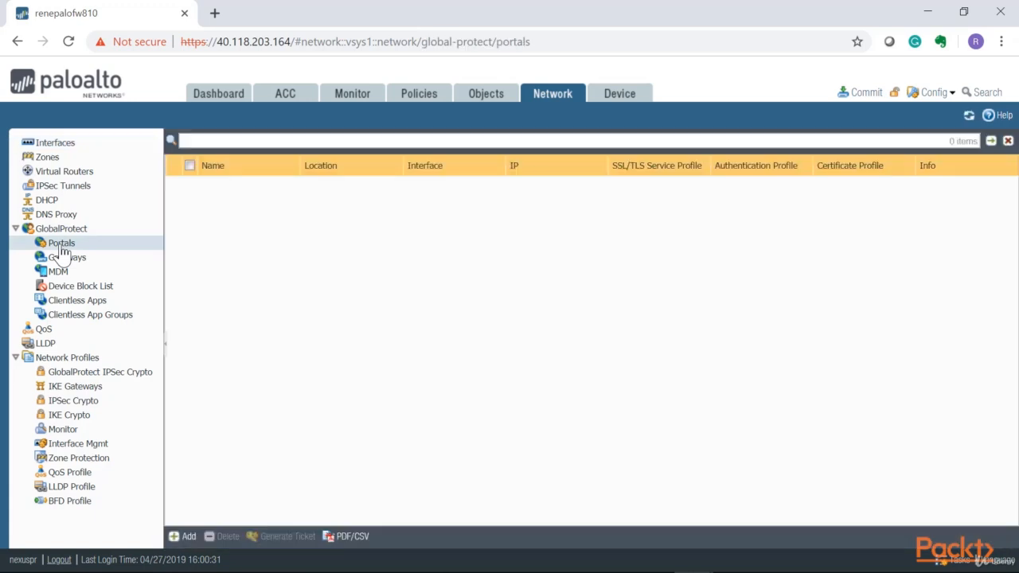
pyautogui.click(188, 537)
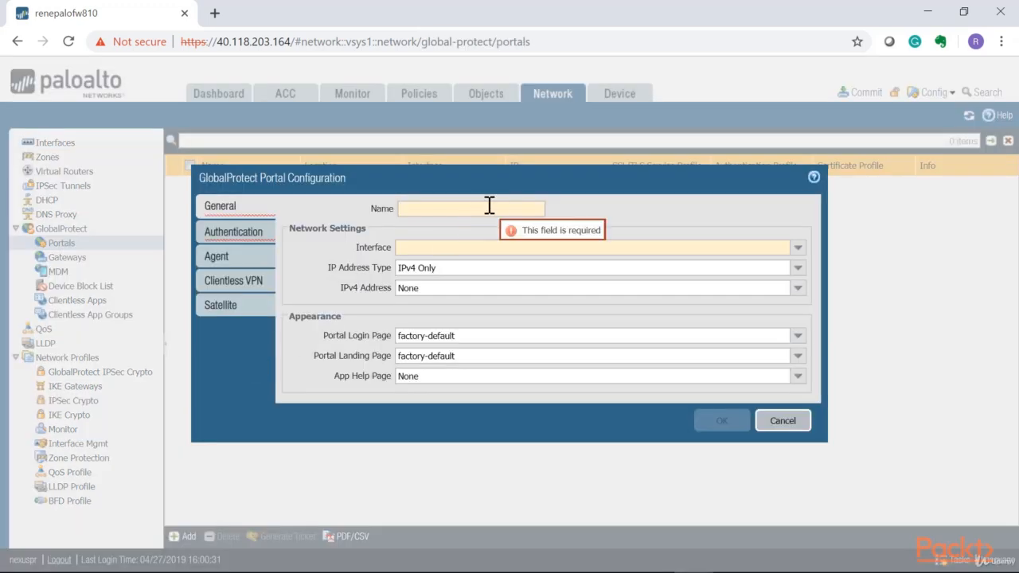
pyautogui.click(489, 205)
pyautogui.write('GlobalProtect-Portal-VPN')
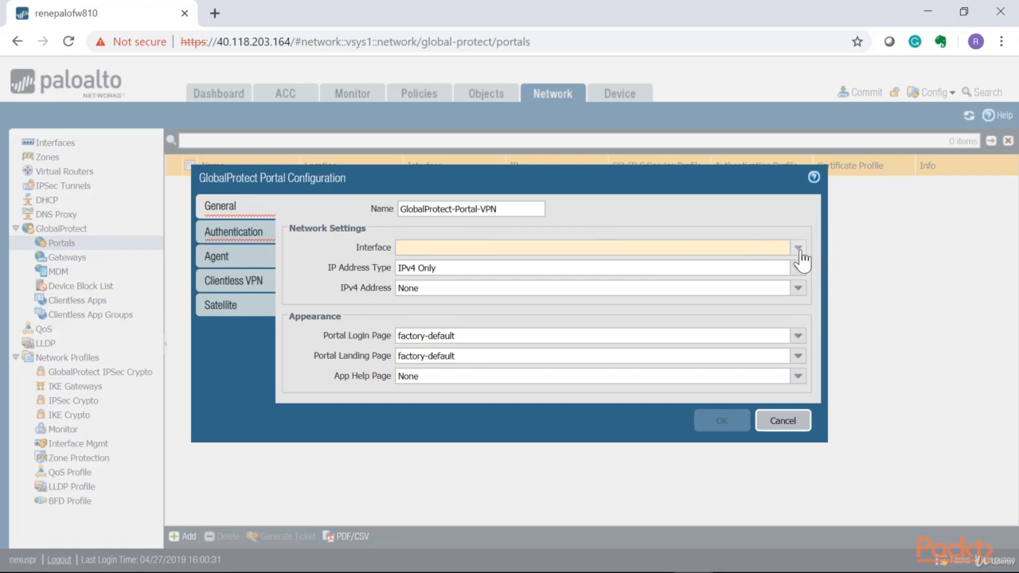
# - Bind the portal to interface ethernet1/1 with IPv4 address 10.0.1.4/24
pyautogui.click(798, 250)
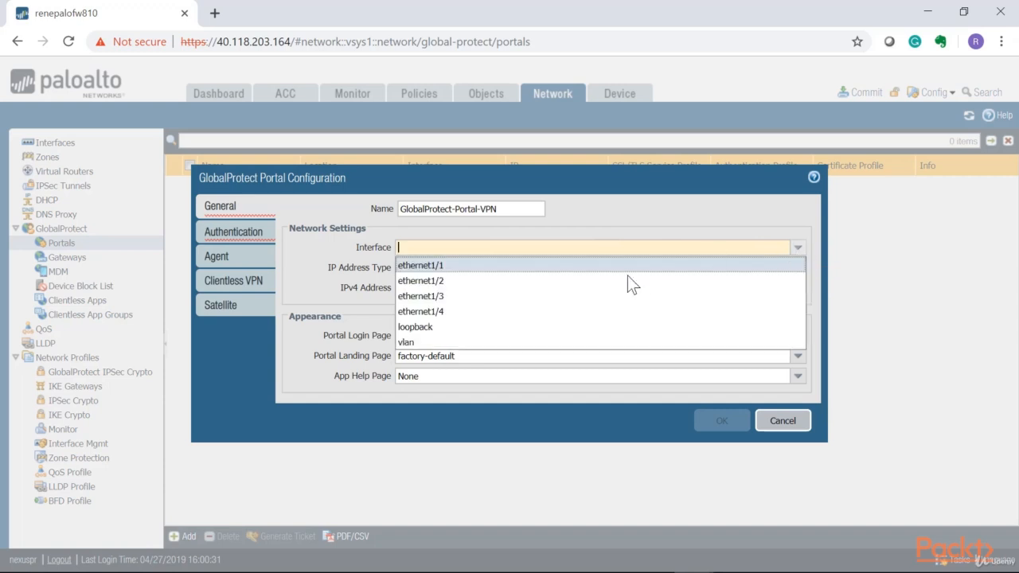
pyautogui.click(430, 266)
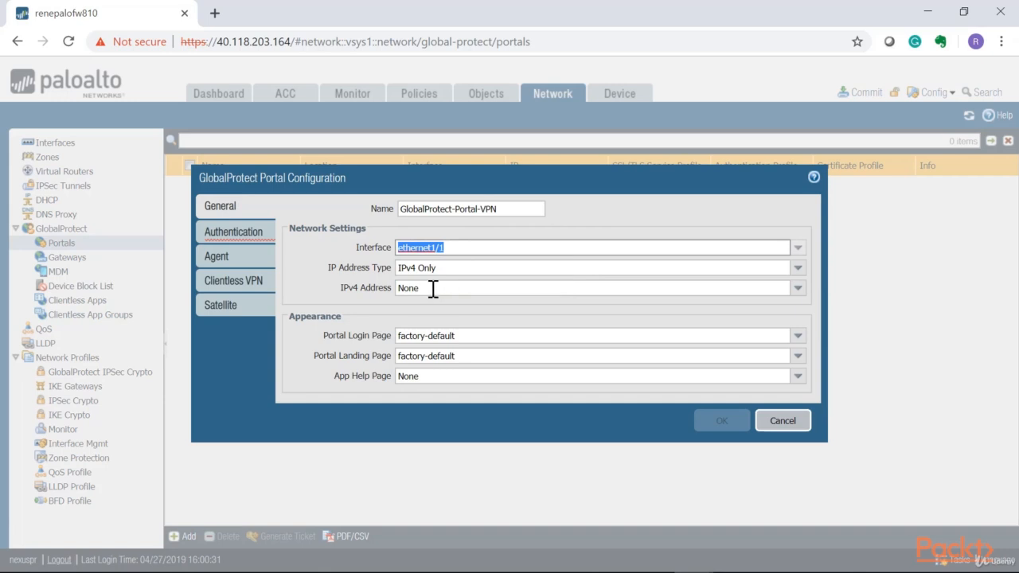
pyautogui.click(426, 288)
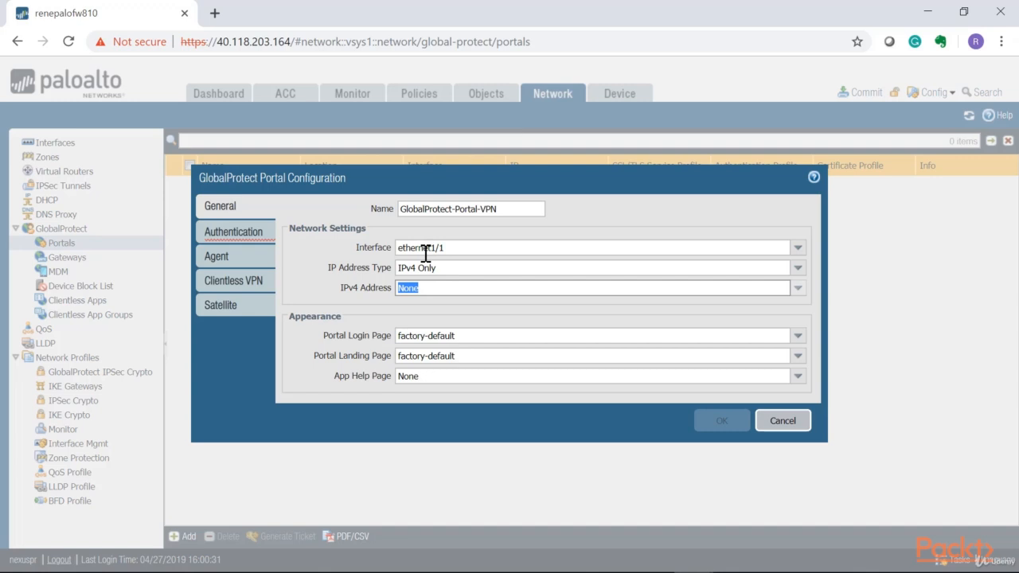
pyautogui.click(794, 290)
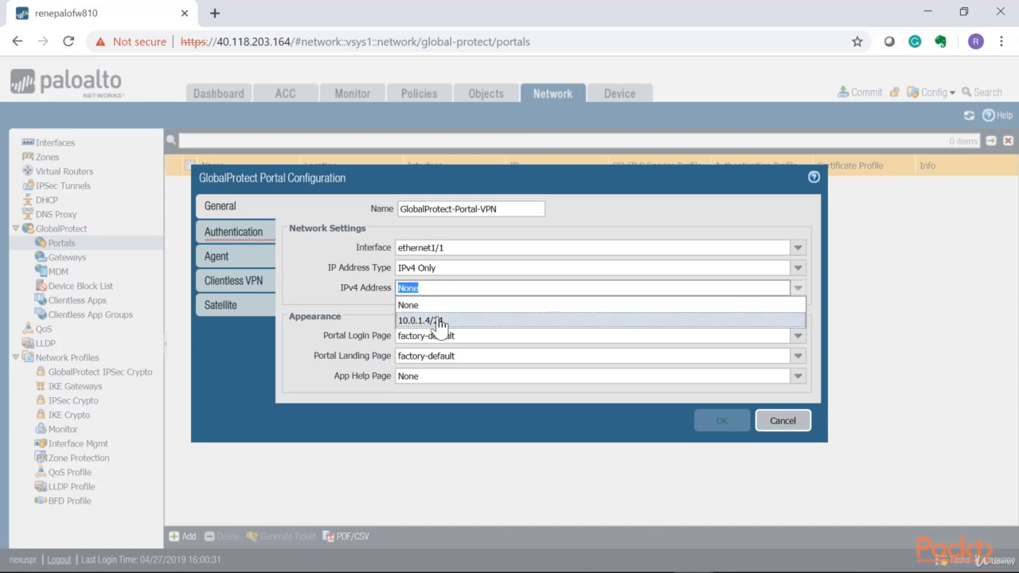
pyautogui.click(426, 322)
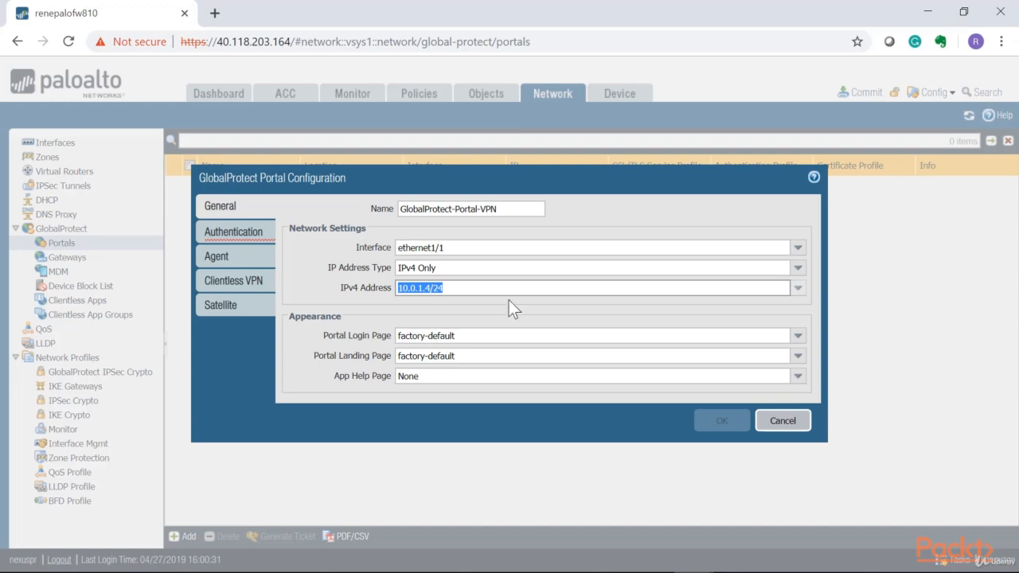
pyautogui.click(442, 289)
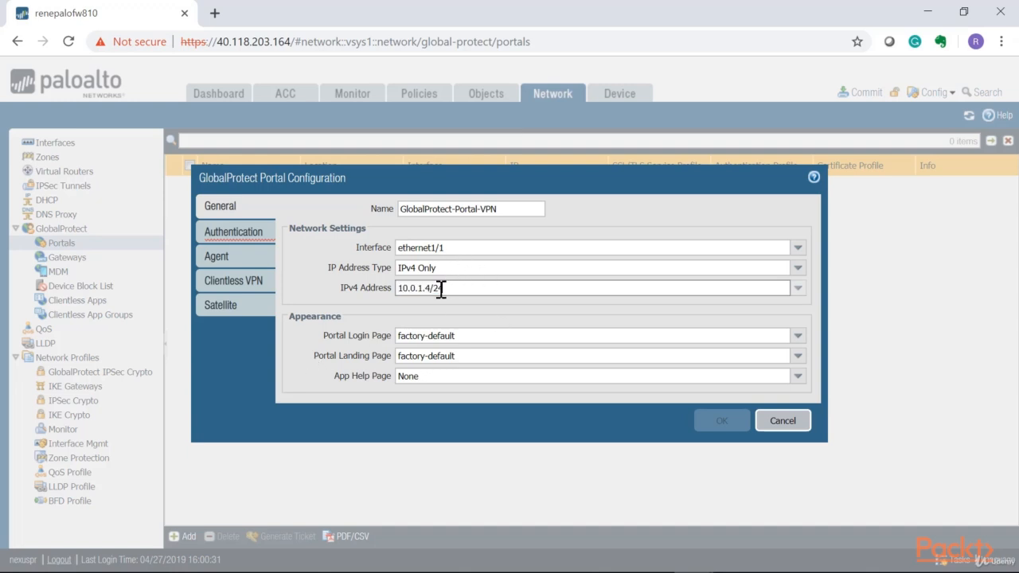
pyautogui.moveTo(444, 290); pyautogui.dragTo(388, 291)
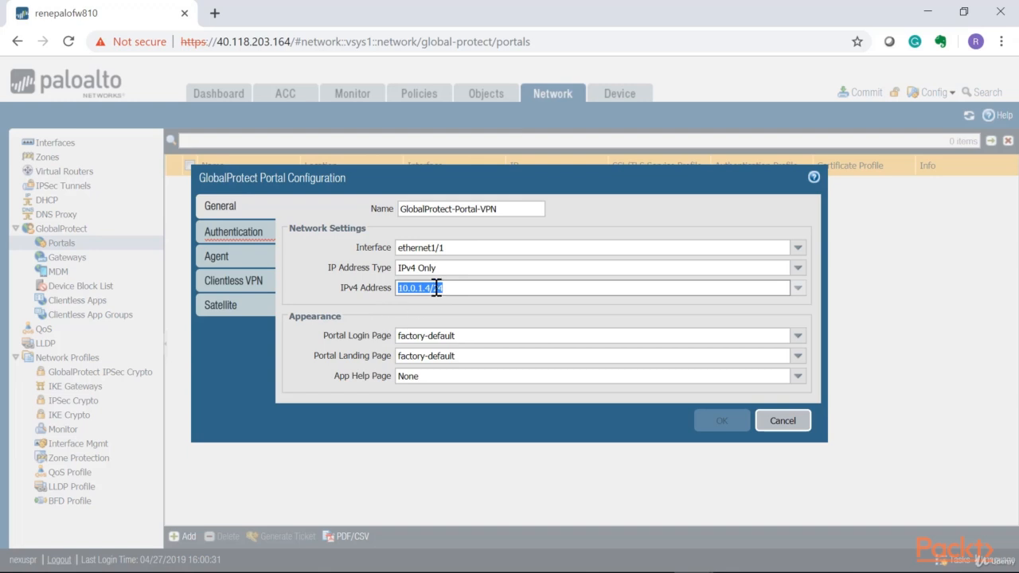
pyautogui.click(467, 289)
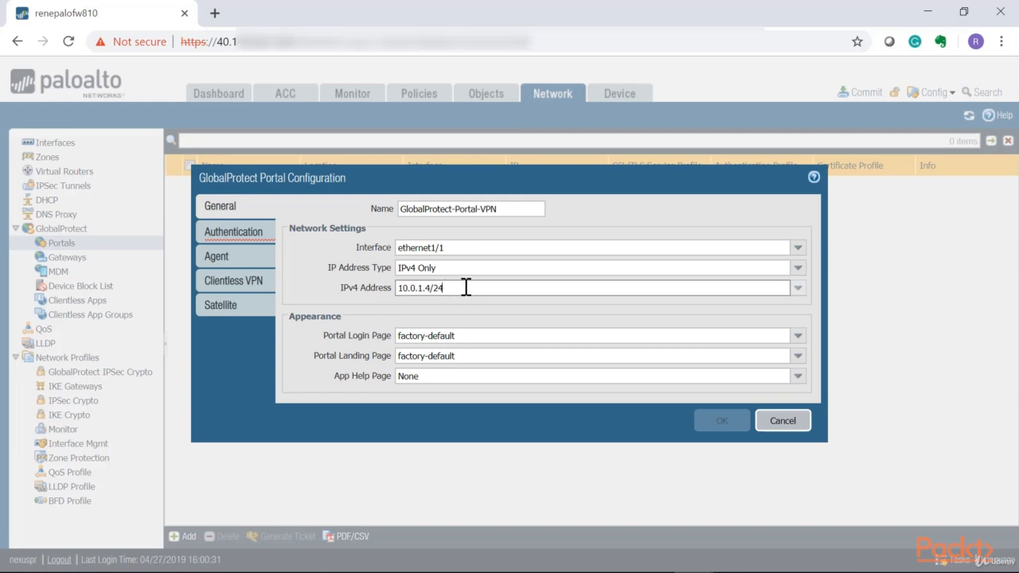
pyautogui.moveTo(467, 288); pyautogui.dragTo(391, 289)
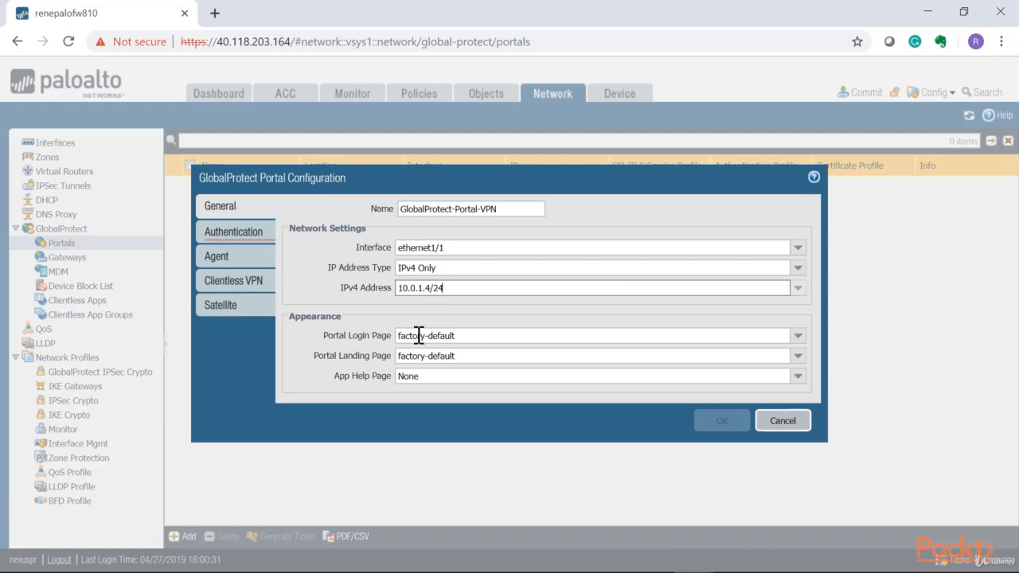
pyautogui.click(480, 336)
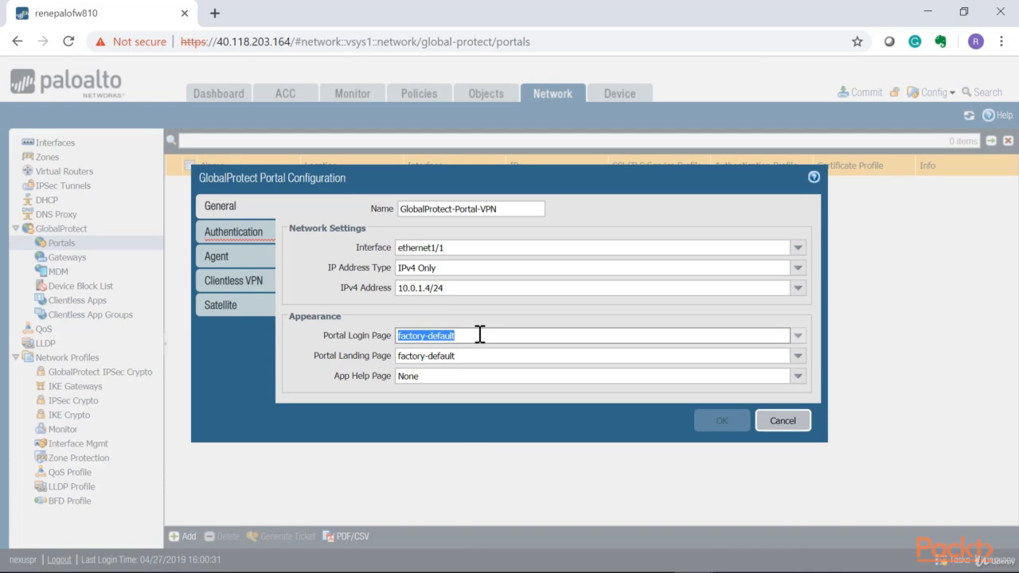
pyautogui.click(797, 339)
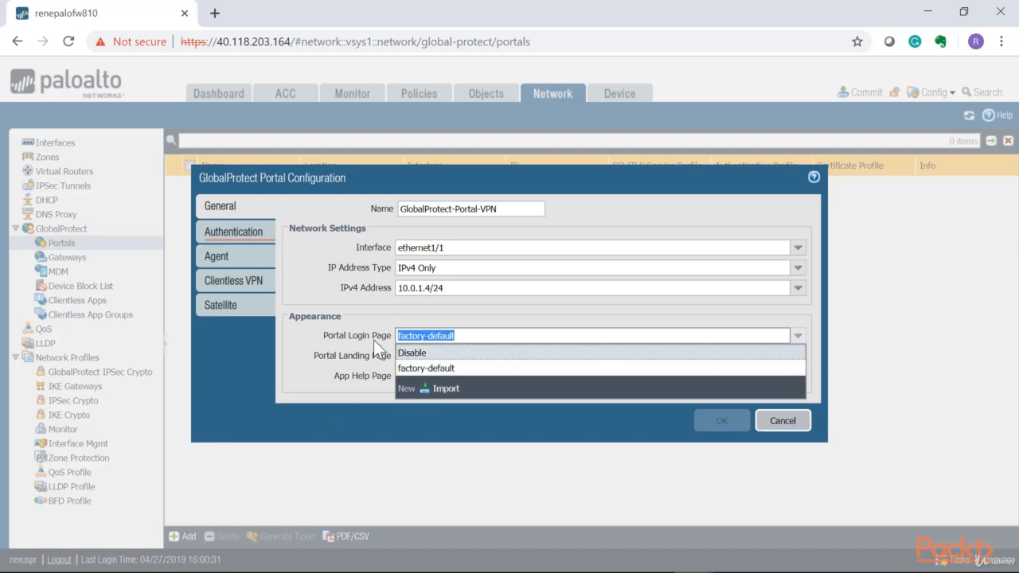
pyautogui.click(321, 331)
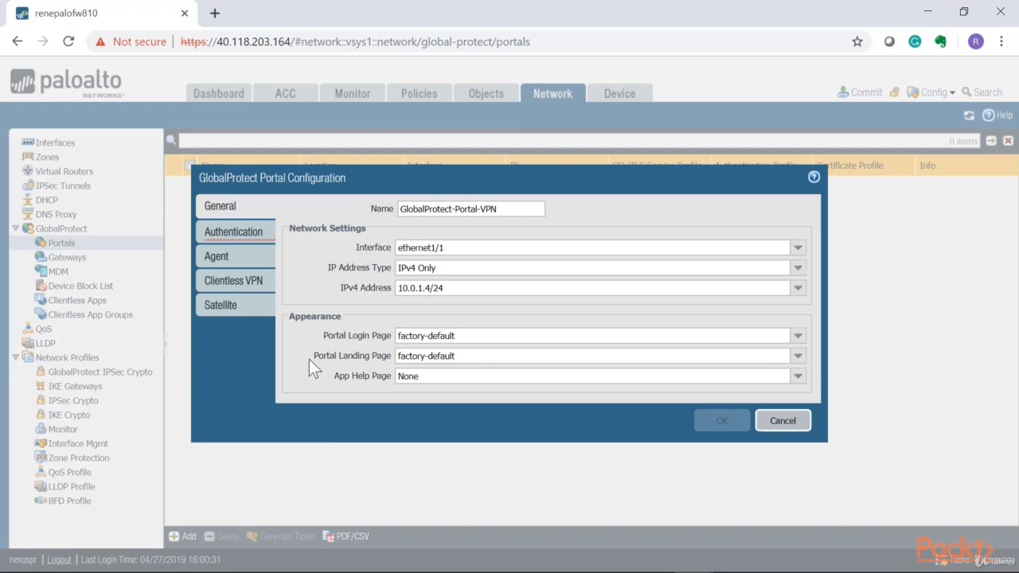
# - Use GlobalProtect-Portal-ServPrf as the portal's SSL/TLS profile and add a client authentication entry
pyautogui.click(234, 236)
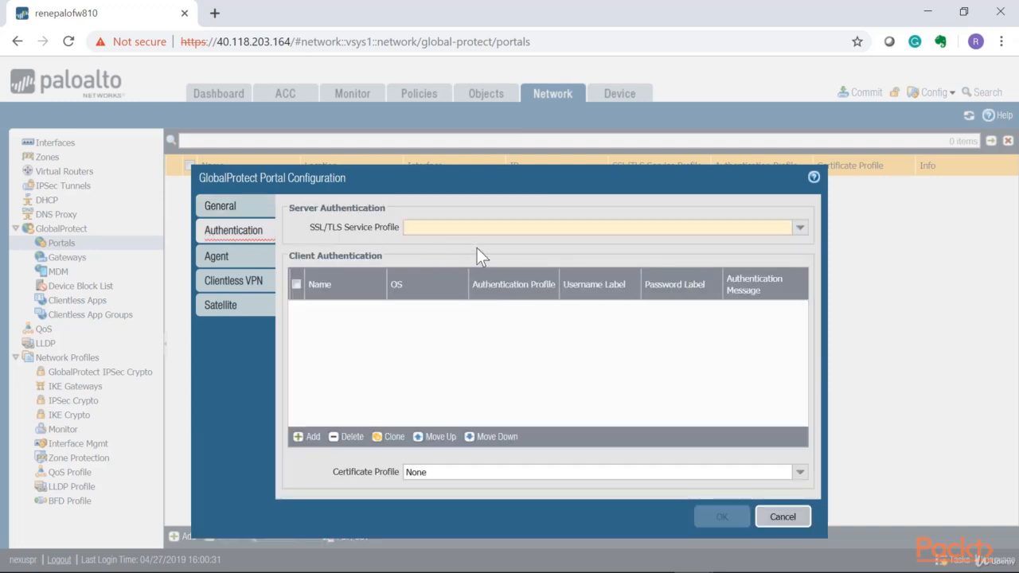
pyautogui.click(800, 227)
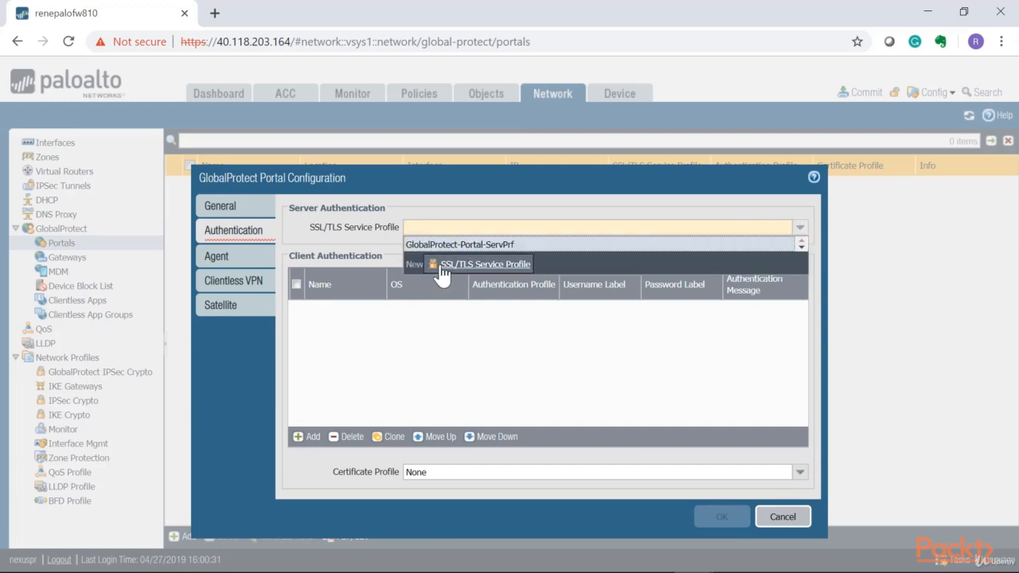
pyautogui.click(459, 247)
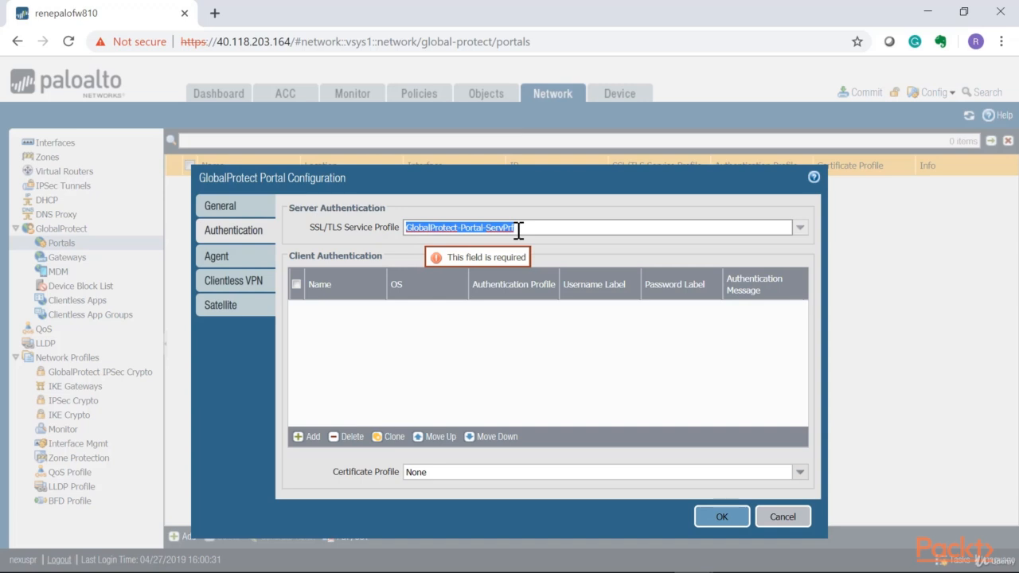
pyautogui.click(476, 340)
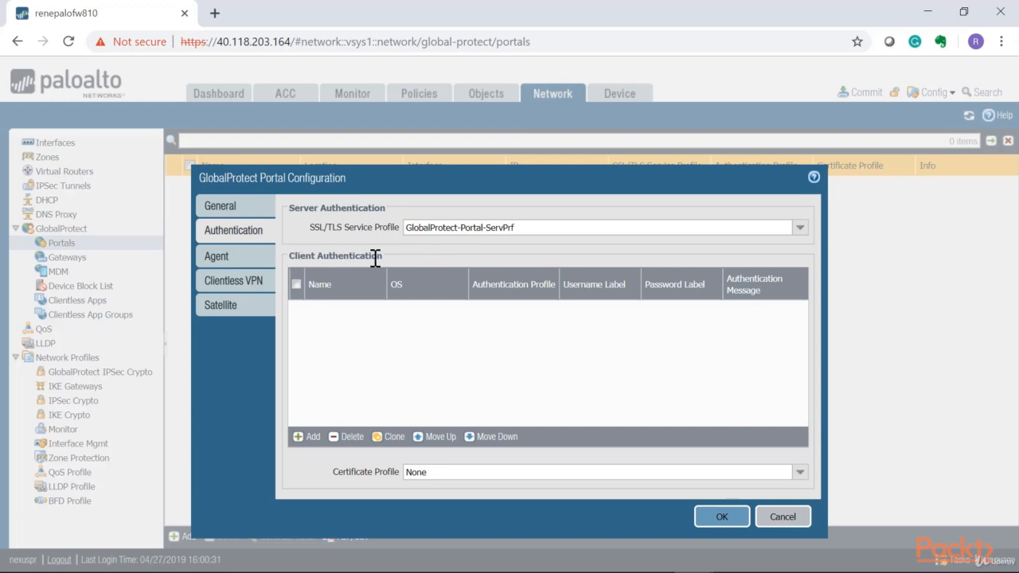
pyautogui.click(301, 437)
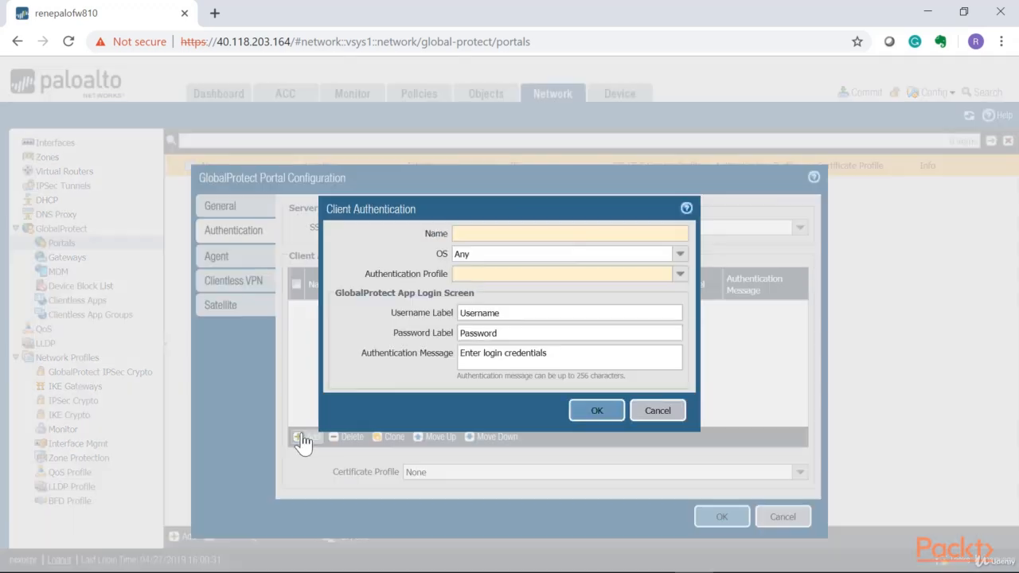
# - Name the entry AuthProfile-Portal, keep OS Any, and choose GlobalProtect-AuthProfile
pyautogui.click(567, 233)
pyautogui.write('AuthProfile-Portal')
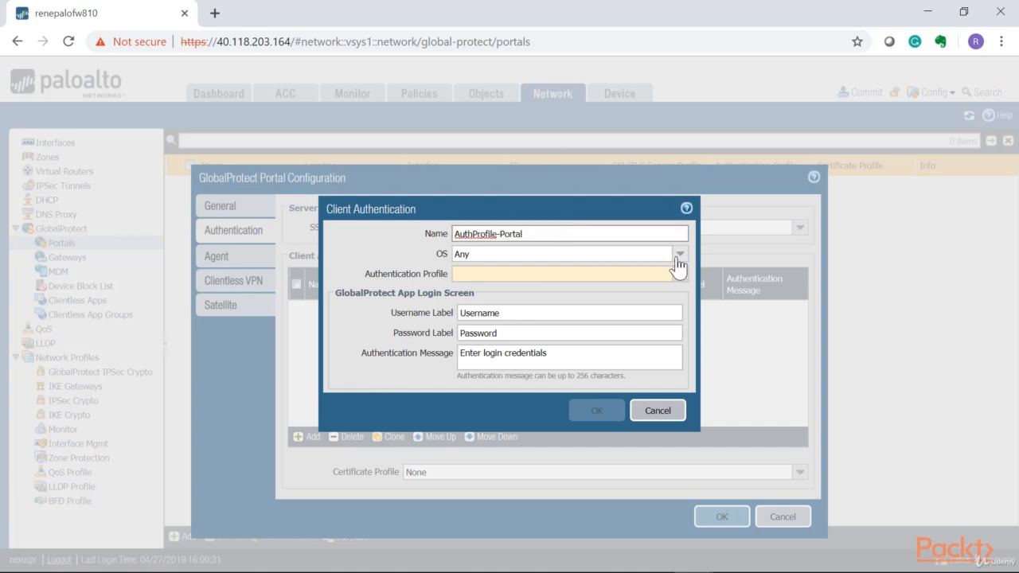
pyautogui.click(679, 255)
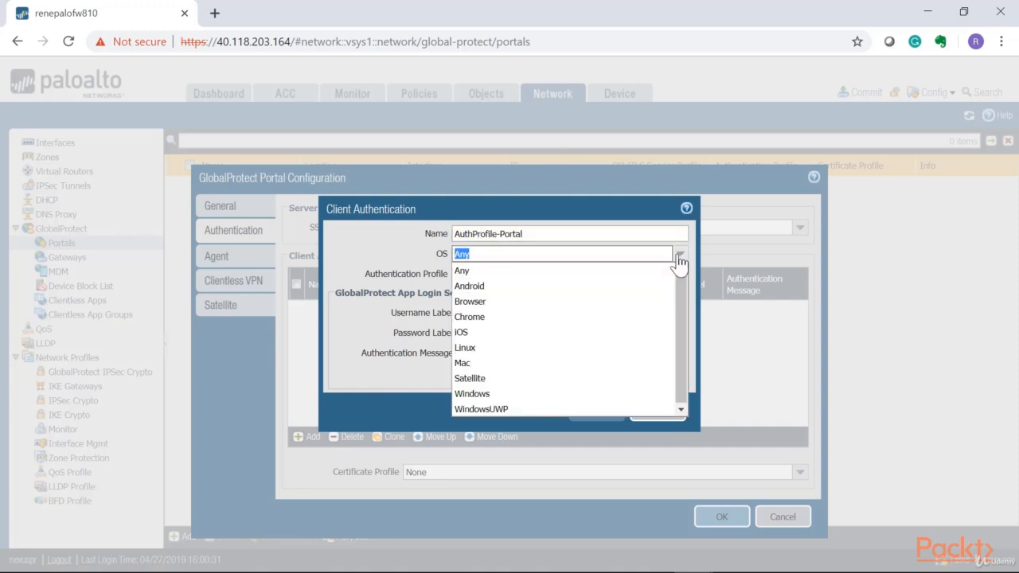
pyautogui.click(677, 255)
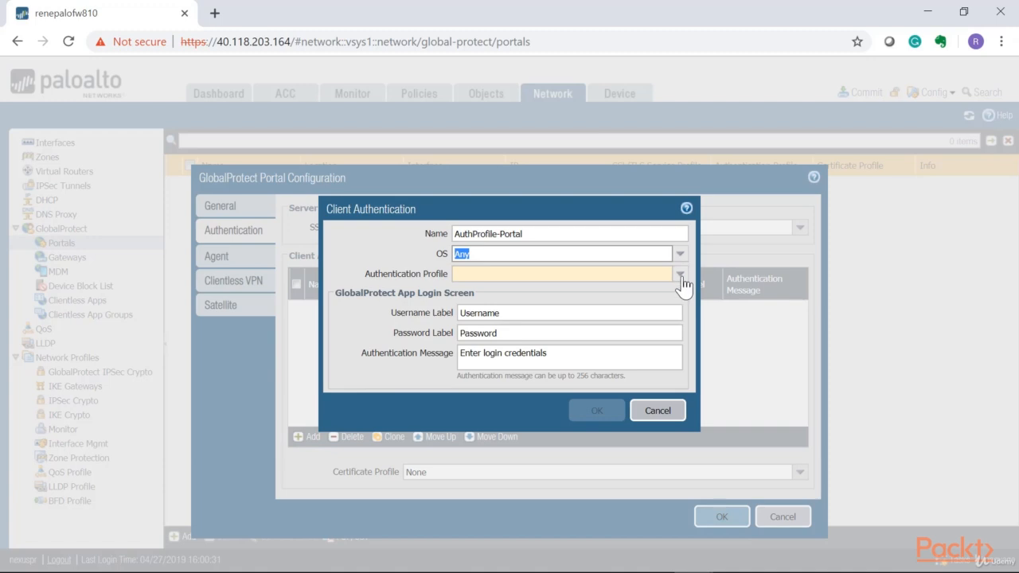
pyautogui.click(681, 274)
pyautogui.click(516, 291)
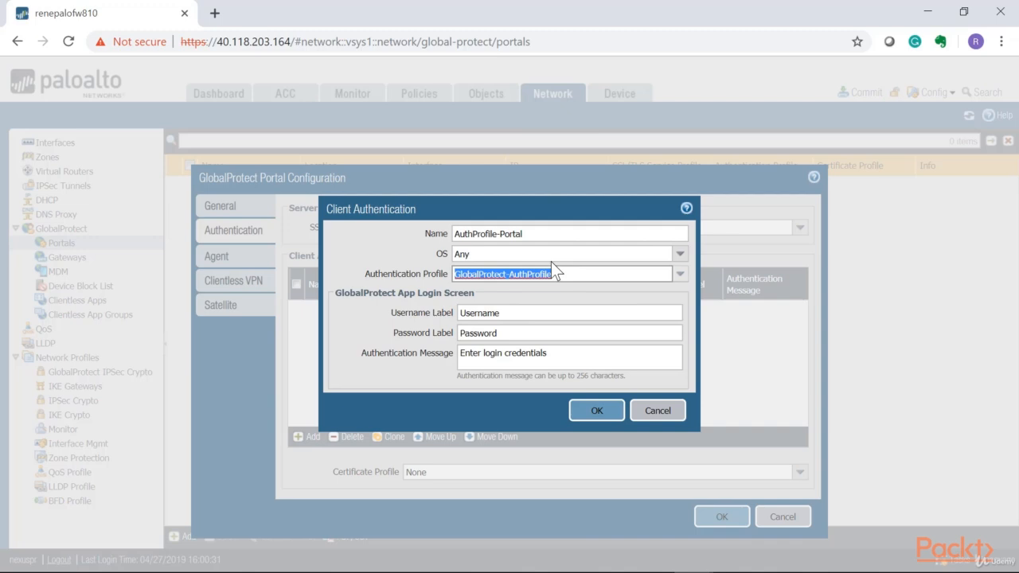
# - Set the authentication message to 'AUTHORIZED USERS ONLY!' and save the entry
pyautogui.press('Tab')
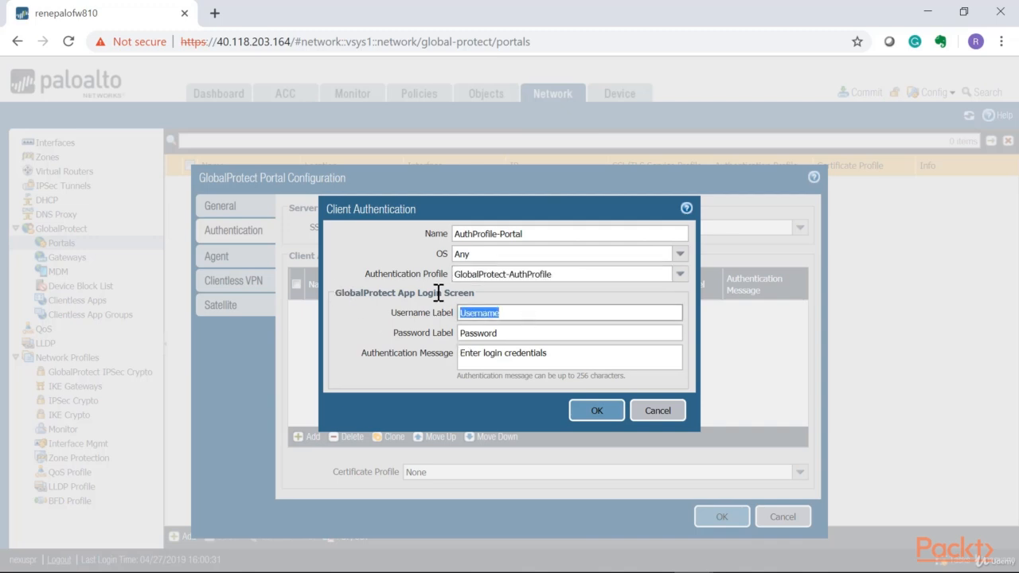
pyautogui.click(512, 313)
pyautogui.hotkey('shift', 'Left')
pyautogui.hotkey('shift', 'Left')
pyautogui.hotkey('shift', 'Home')
pyautogui.press('Tab')
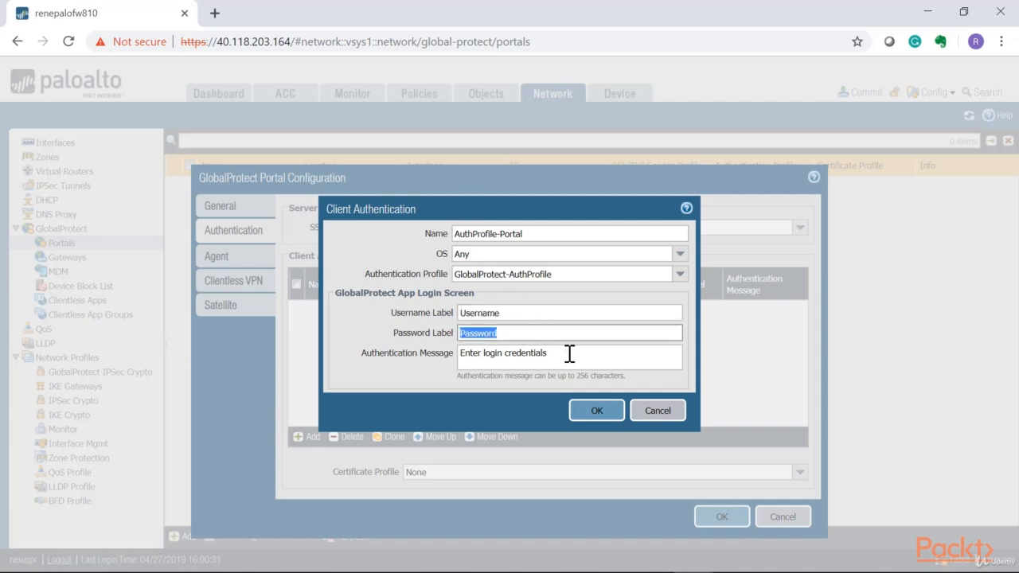
pyautogui.press('Tab')
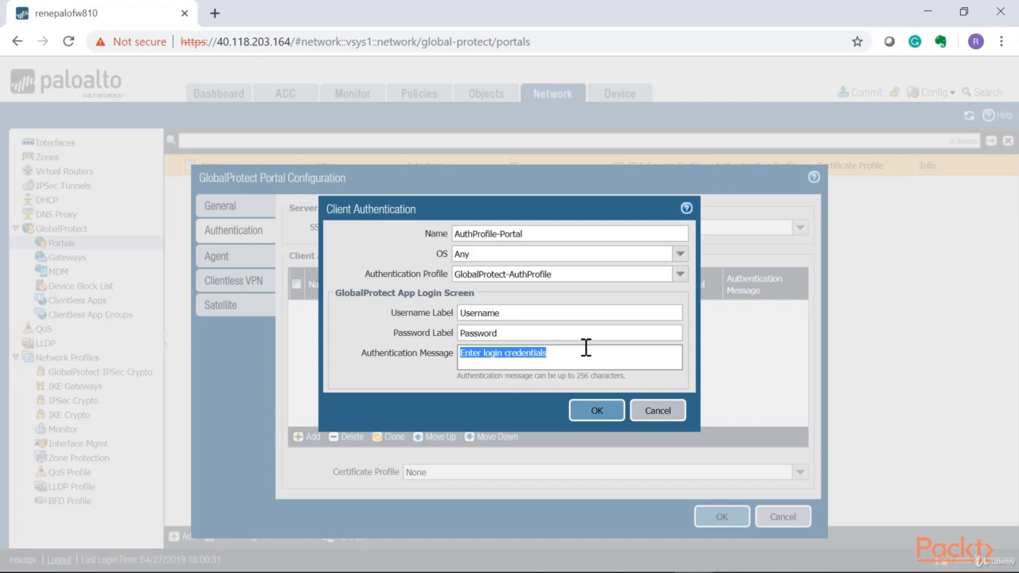
pyautogui.hotkey('ctrl', 'v')
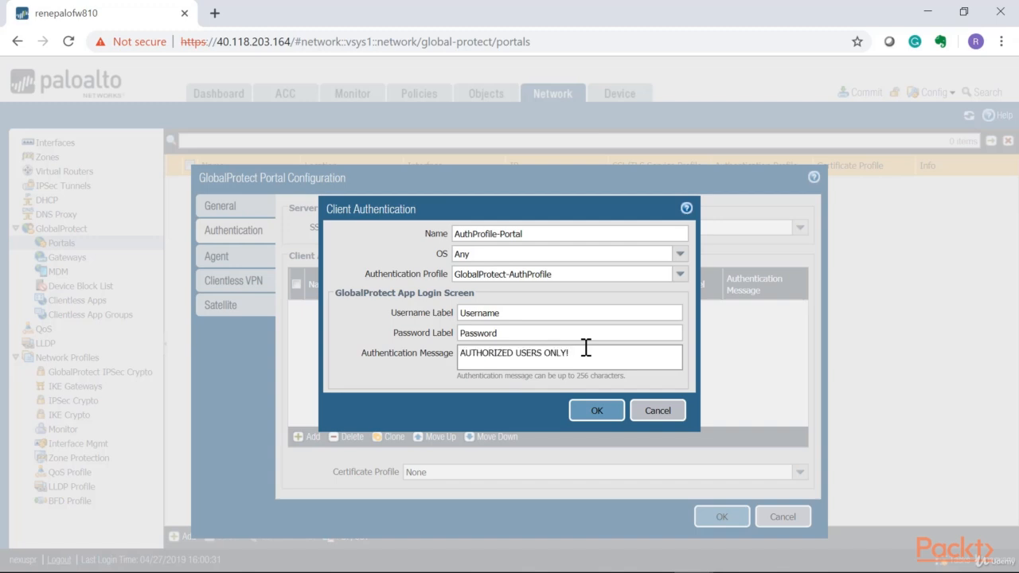
pyautogui.moveTo(586, 348); pyautogui.dragTo(384, 368)
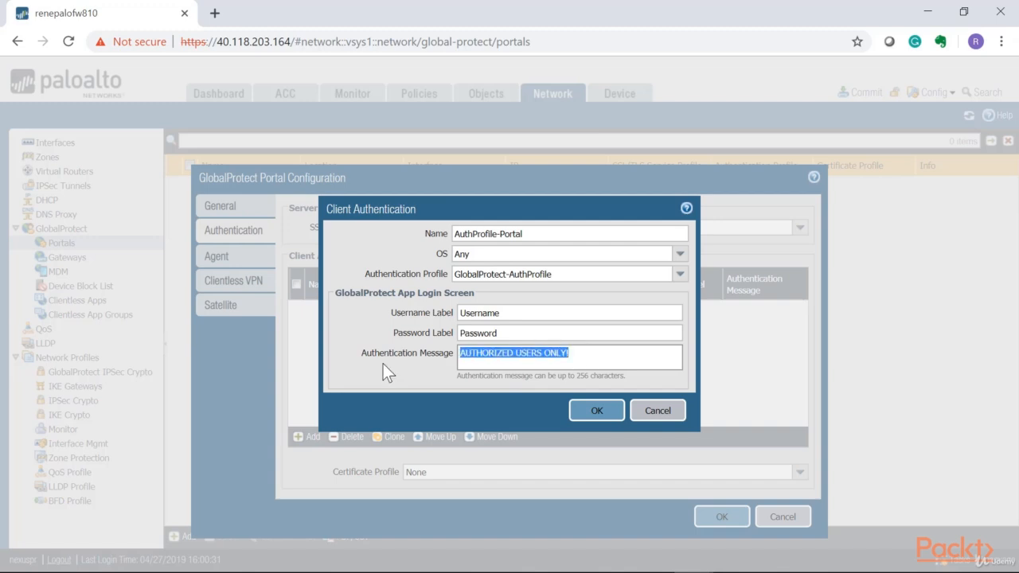
pyautogui.click(590, 413)
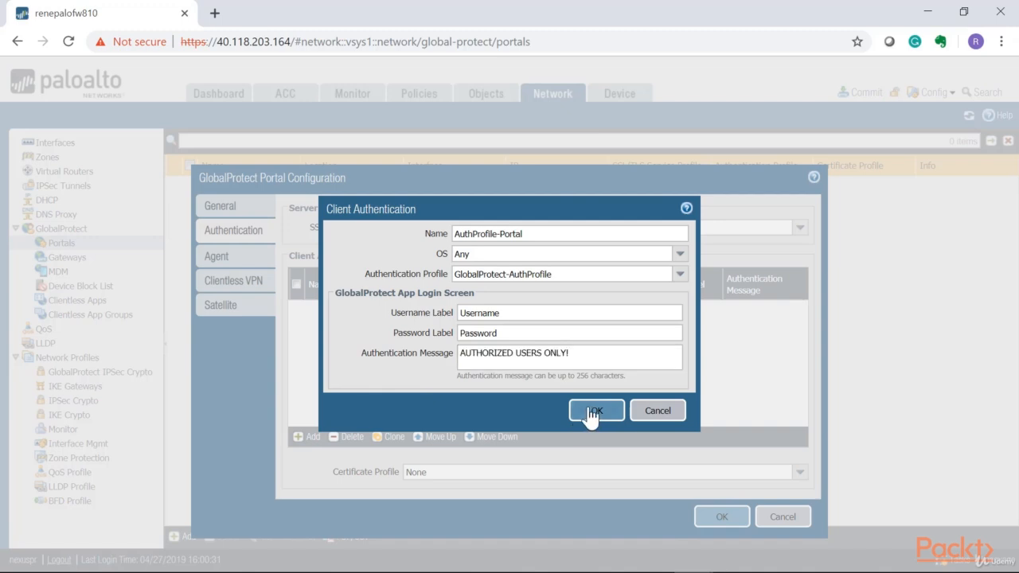
pyautogui.click(229, 266)
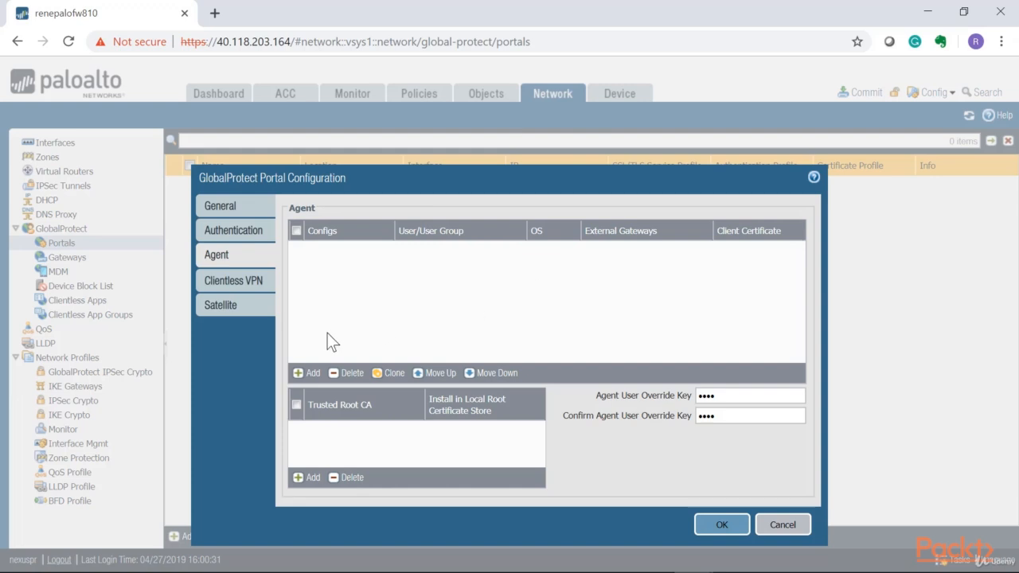
# - Look over the Clientless VPN and Satellite settings, then save the GlobalProtect-Portal-VPN portal
pyautogui.click(234, 282)
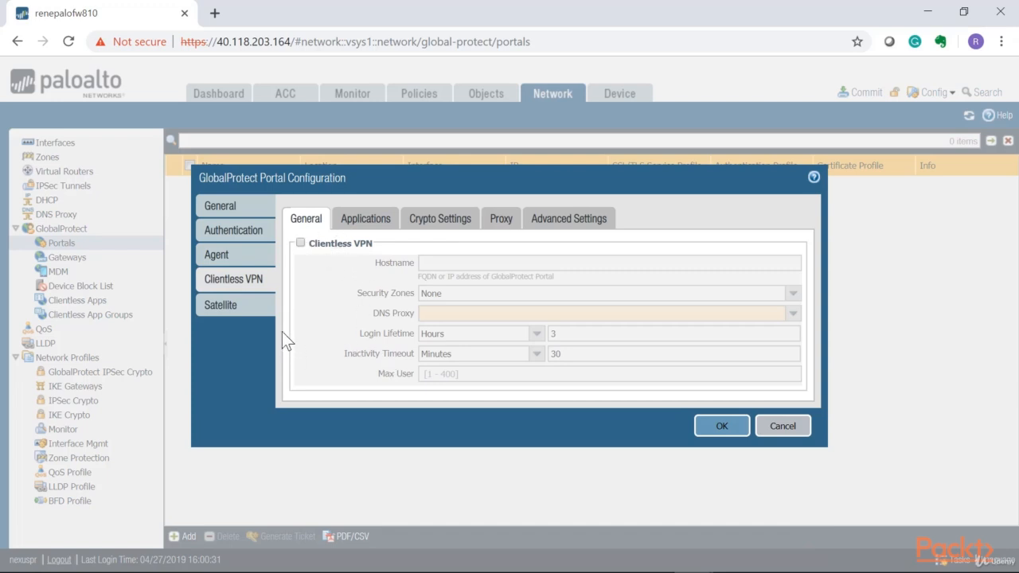
pyautogui.click(360, 223)
pyautogui.click(303, 219)
pyautogui.click(247, 308)
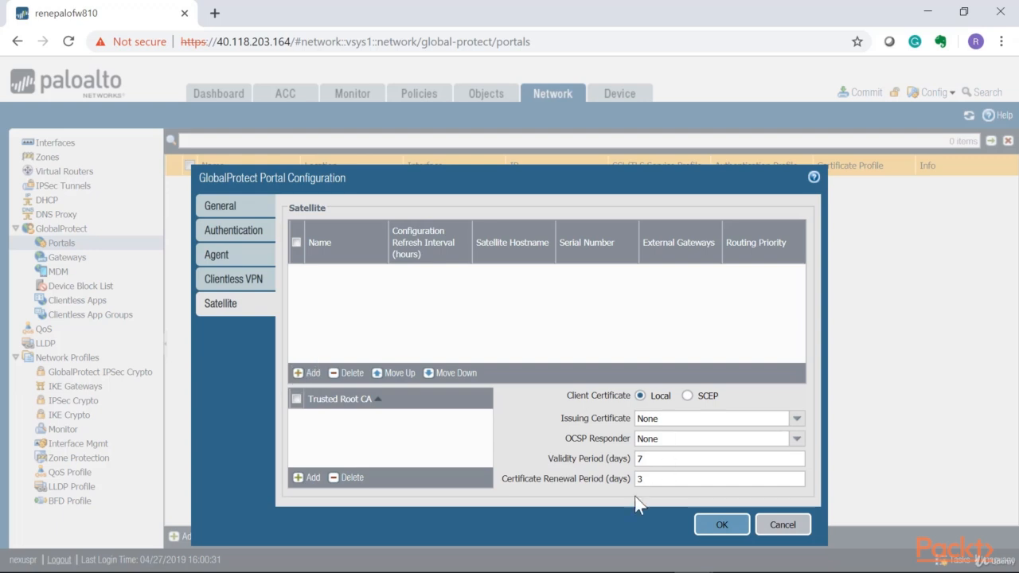
pyautogui.click(722, 526)
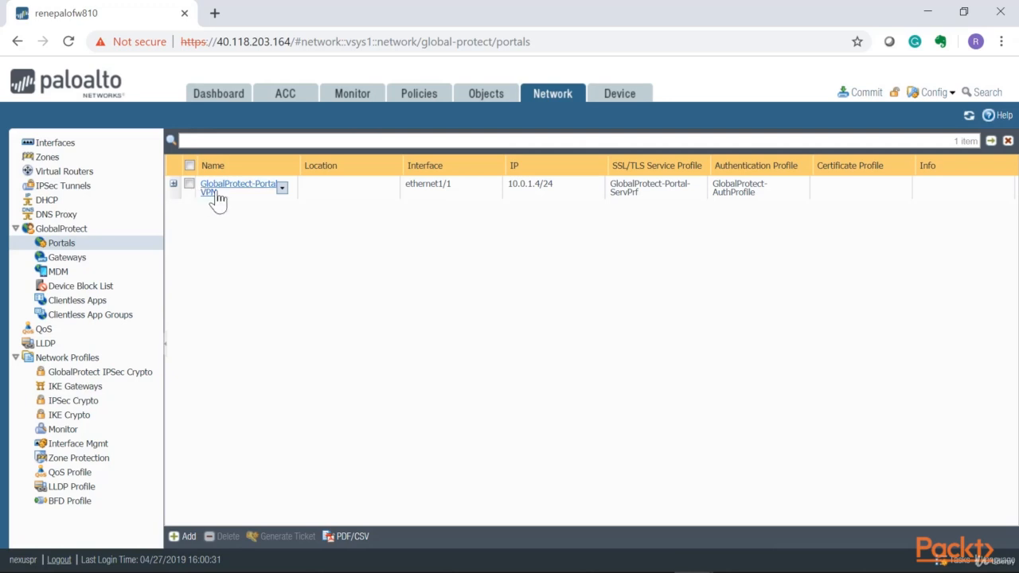
pyautogui.click(863, 93)
pyautogui.click(655, 496)
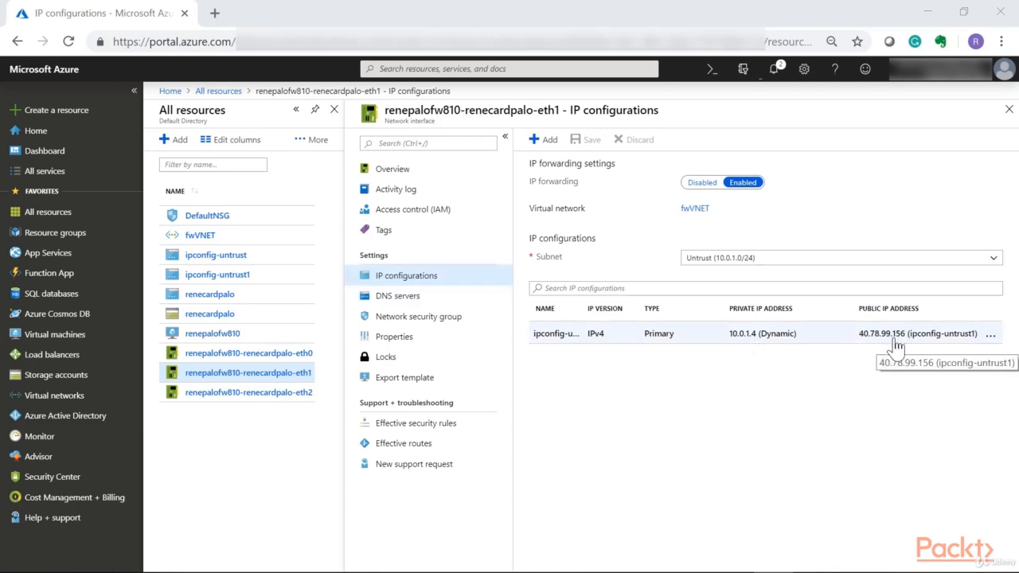
pyautogui.click(212, 14)
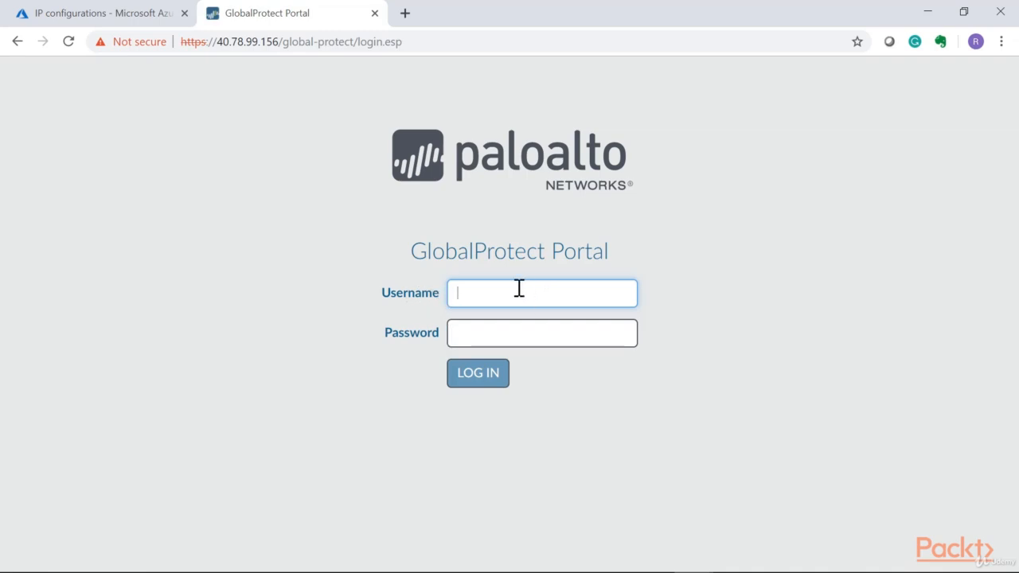
# - Log in to the GlobalProtect Portal as the VPN user and download the Windows 64-bit agent GlobalProtect64.msi
pyautogui.write('vpnuser1')
pyautogui.press('Tab')
pyautogui.write('••••••')
pyautogui.press('Return')
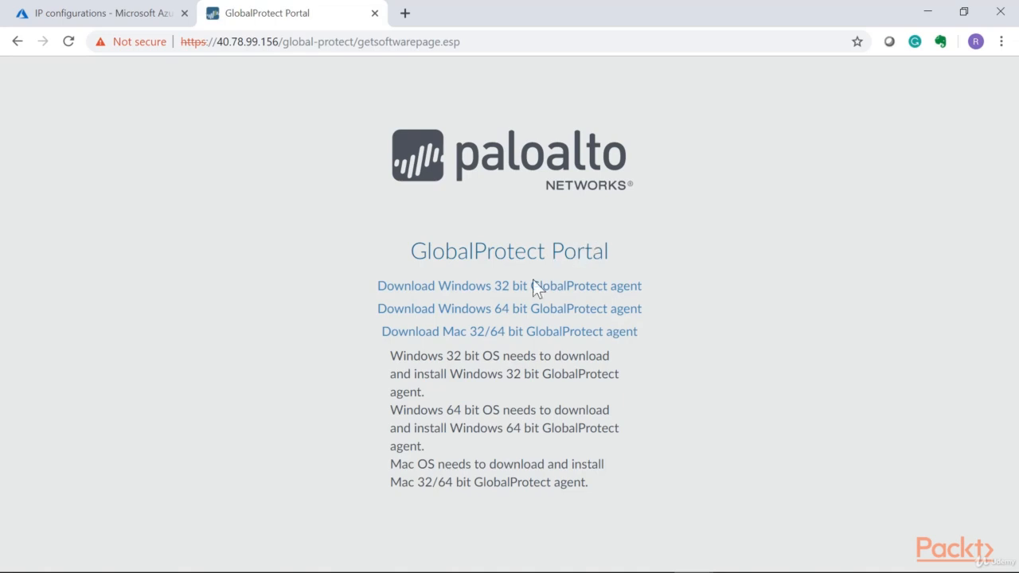
pyautogui.moveTo(606, 252); pyautogui.dragTo(473, 251)
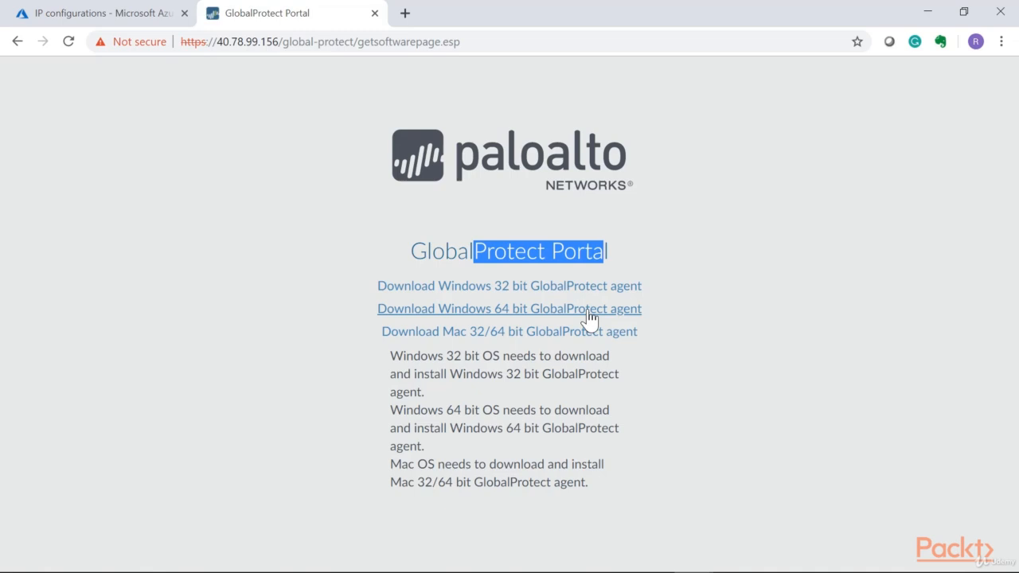
pyautogui.click(492, 316)
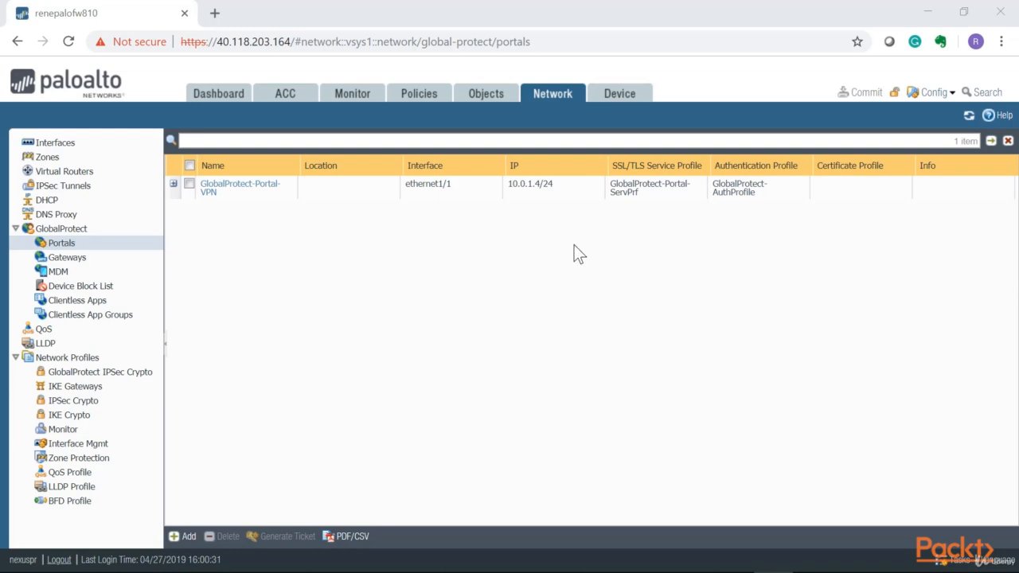
# - Show Device > GlobalProtect Client and browse the 78 agent versions, with 3.0.0 currently active
pyautogui.click(629, 99)
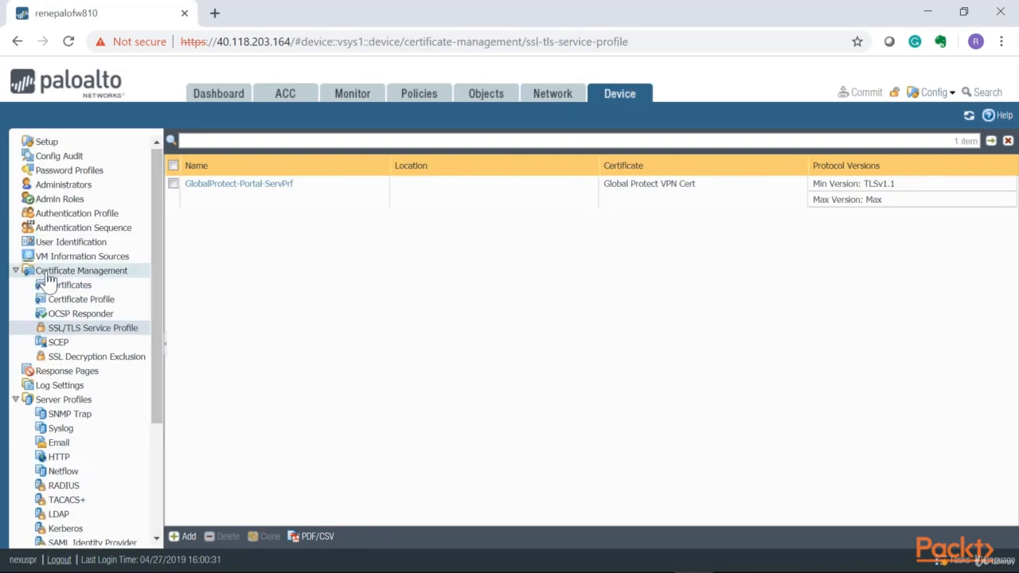
pyautogui.scroll(-3, 47, 283)
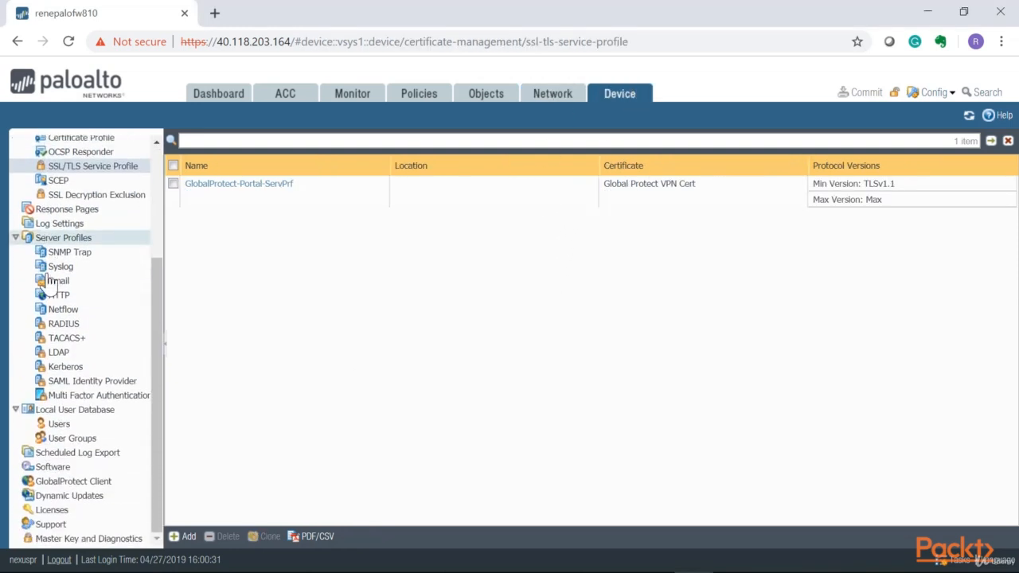
pyautogui.click(76, 488)
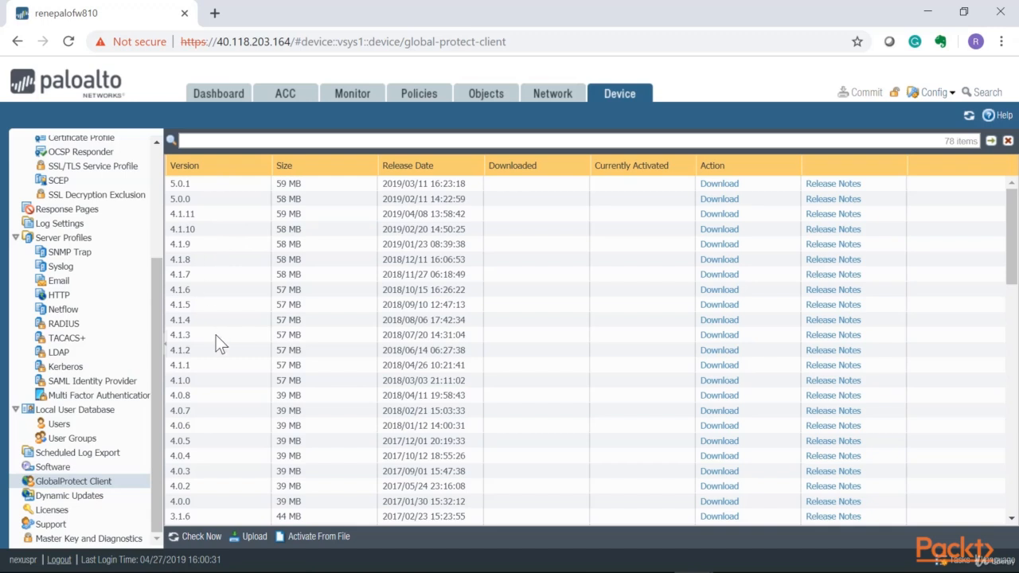
pyautogui.scroll(-5, 351, 352)
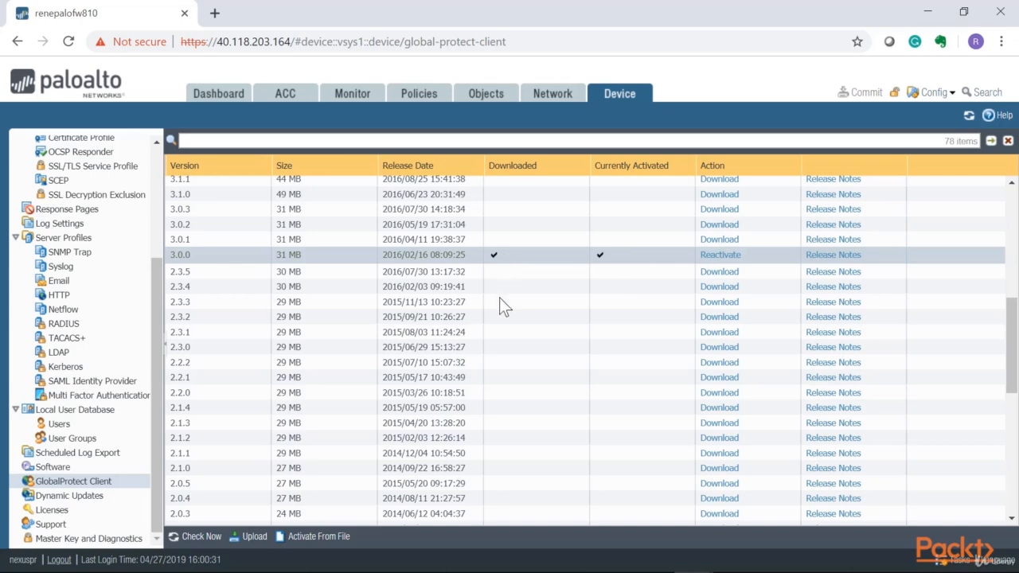
pyautogui.scroll(5, 500, 300)
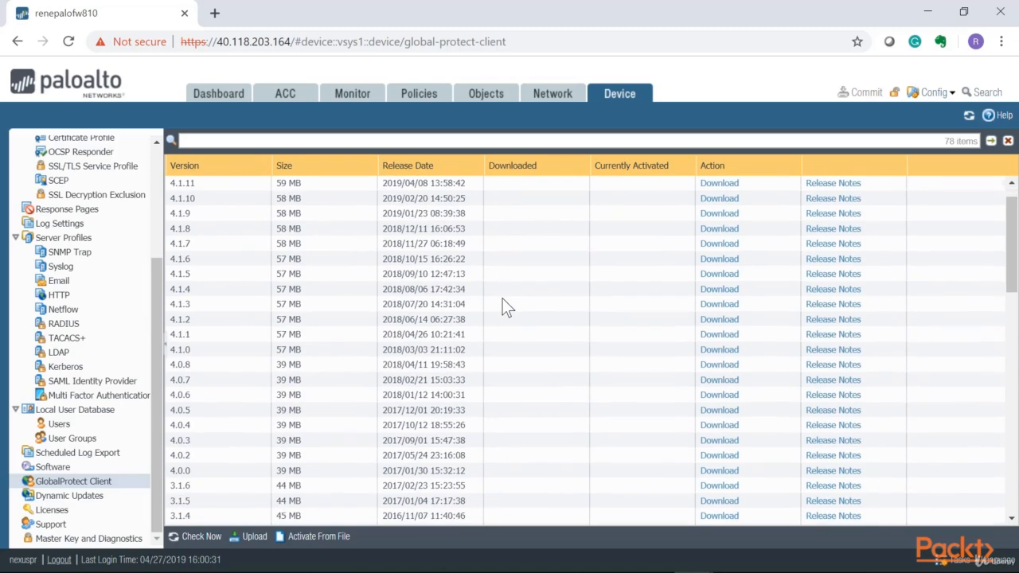
pyautogui.scroll(-6, 232, 341)
pyautogui.scroll(3, 194, 385)
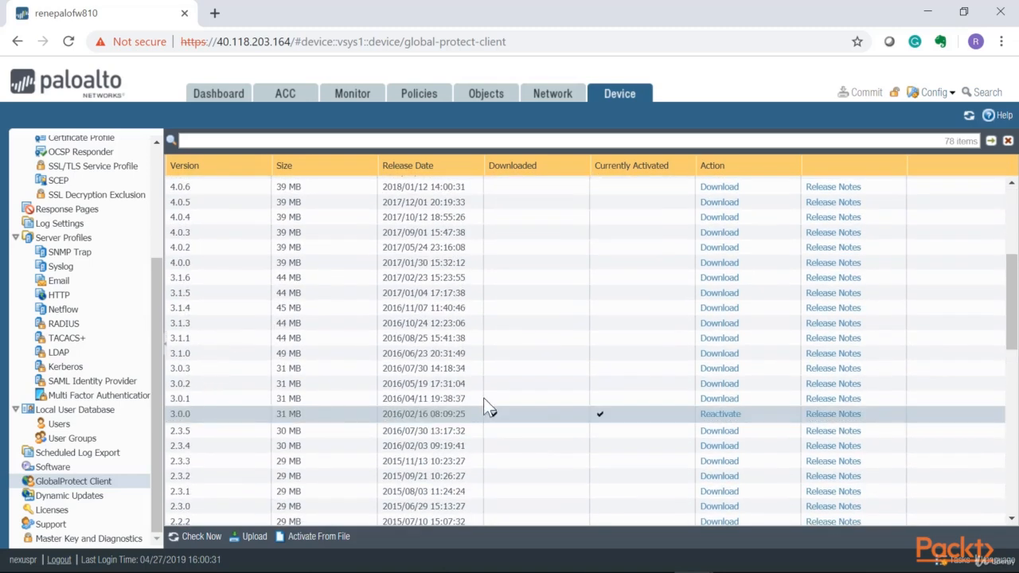
pyautogui.scroll(5, 463, 410)
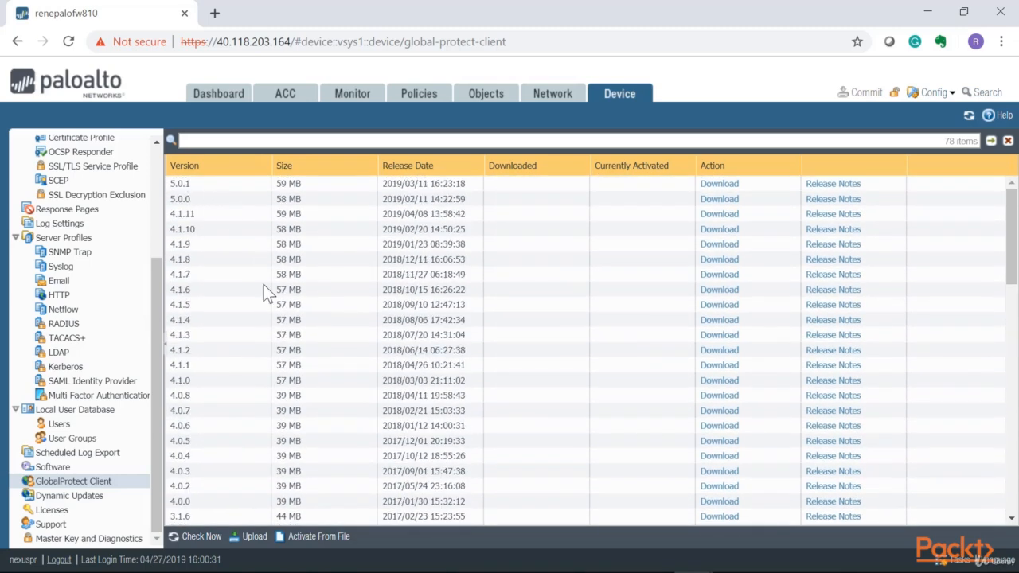
pyautogui.scroll(-6, 258, 290)
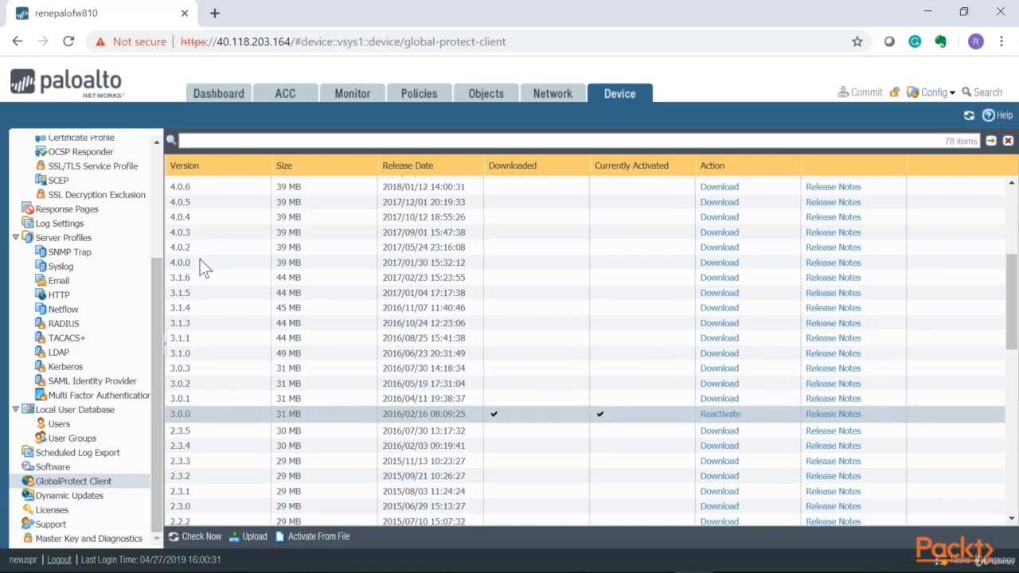
# - Download the 4.0.0 GlobalProtect client onto the firewall and confirm its activation
pyautogui.click(717, 263)
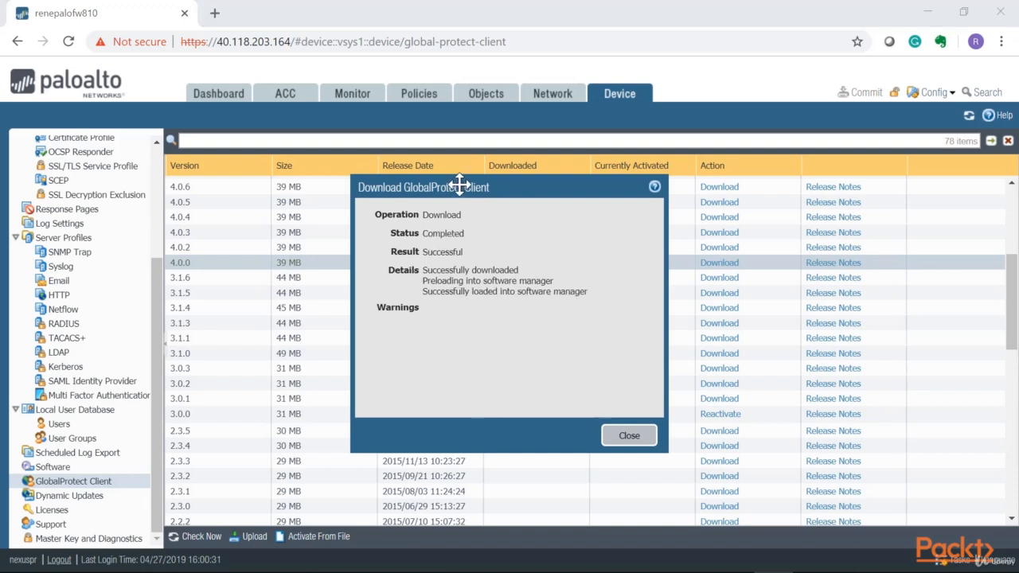
pyautogui.moveTo(462, 187); pyautogui.dragTo(546, 176)
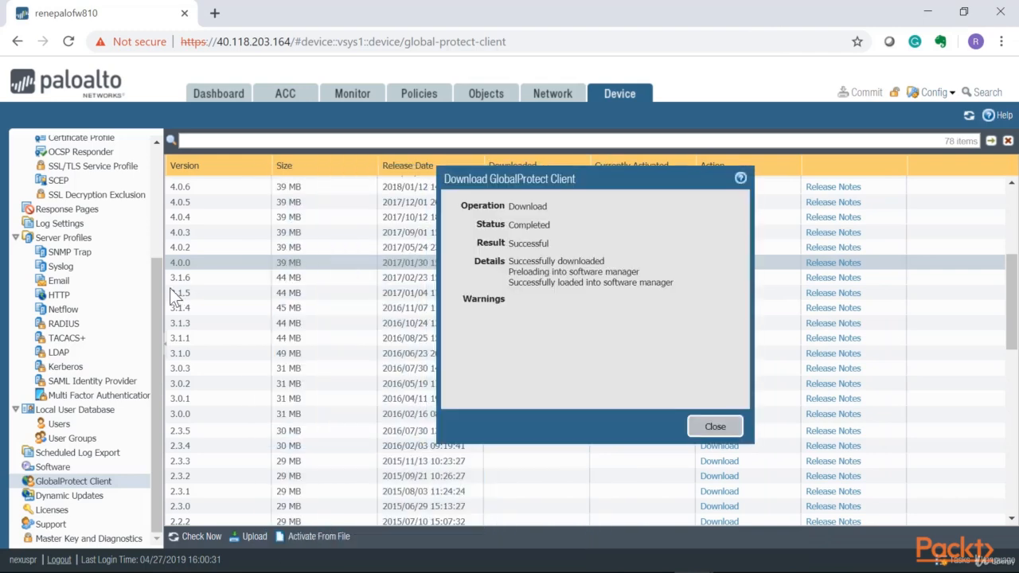
pyautogui.click(715, 427)
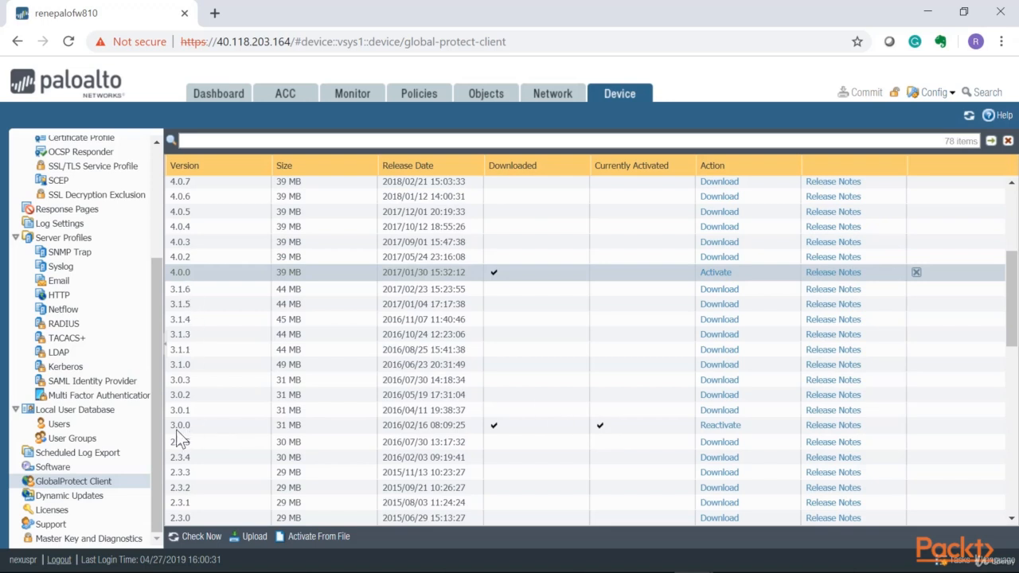
pyautogui.click(724, 275)
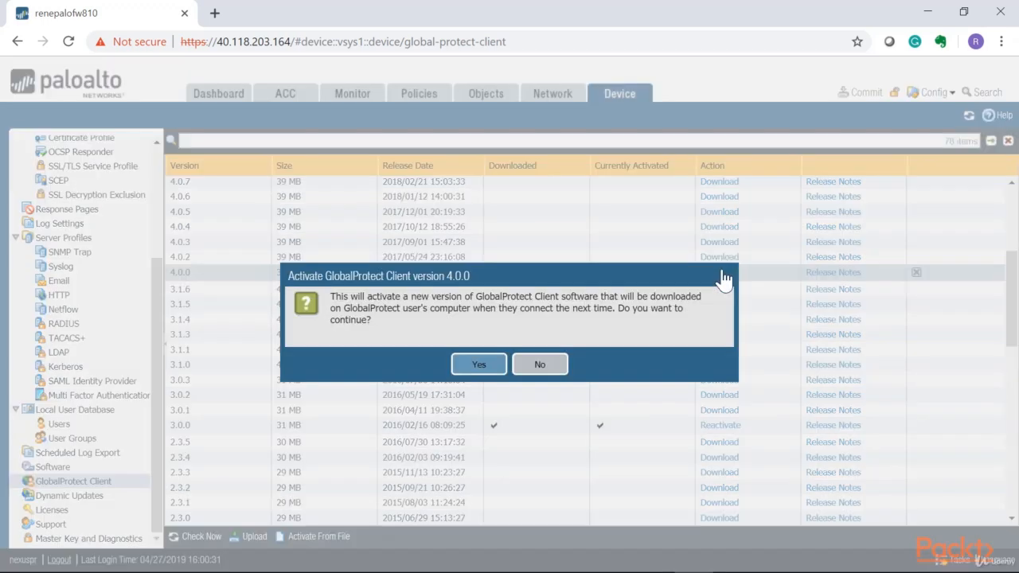
pyautogui.click(466, 364)
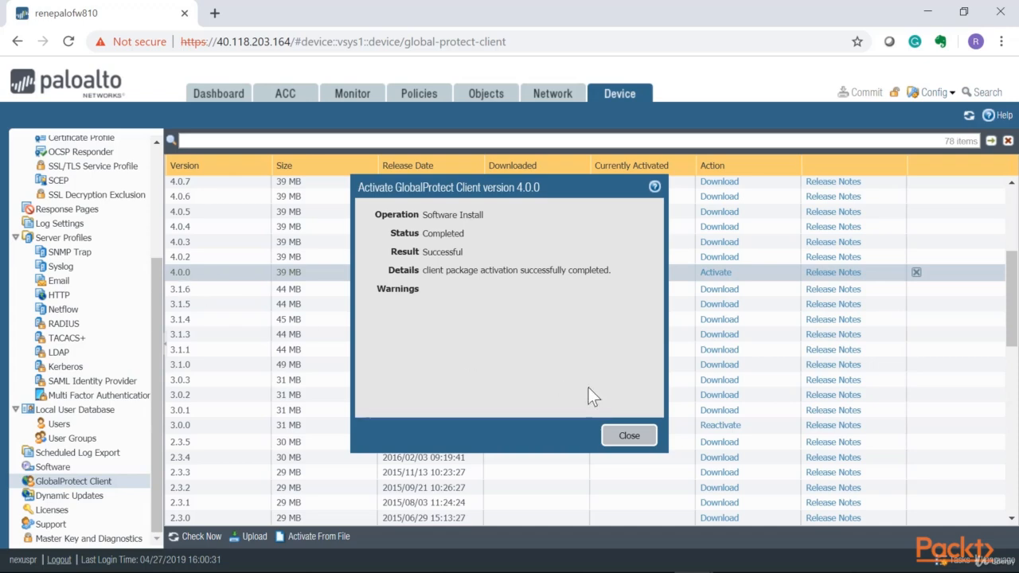
pyautogui.click(629, 435)
# - Download the 4.0.8 GlobalProtect client and activate it in place of 4.0.0
pyautogui.scroll(4, 434, 370)
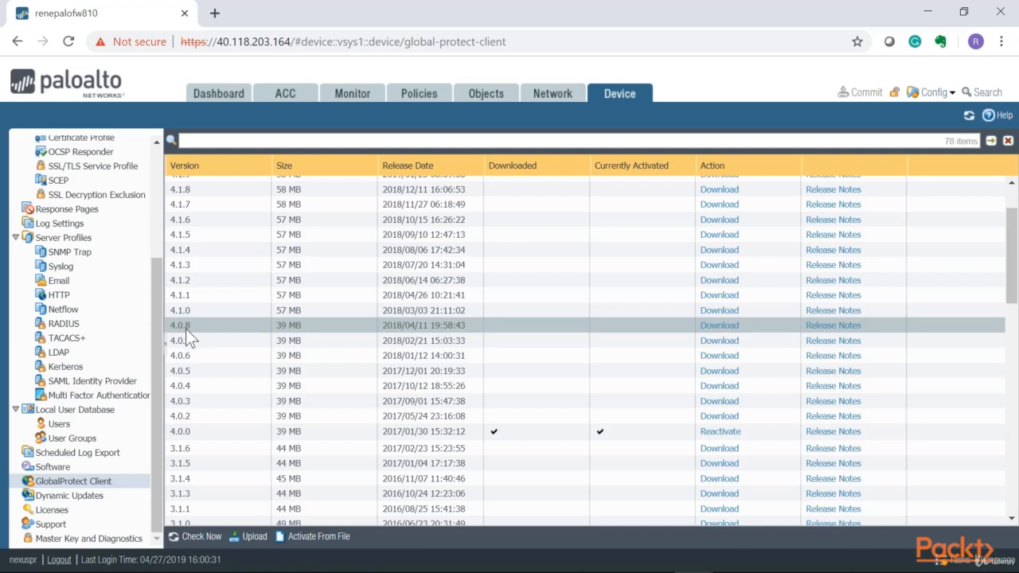
pyautogui.click(719, 325)
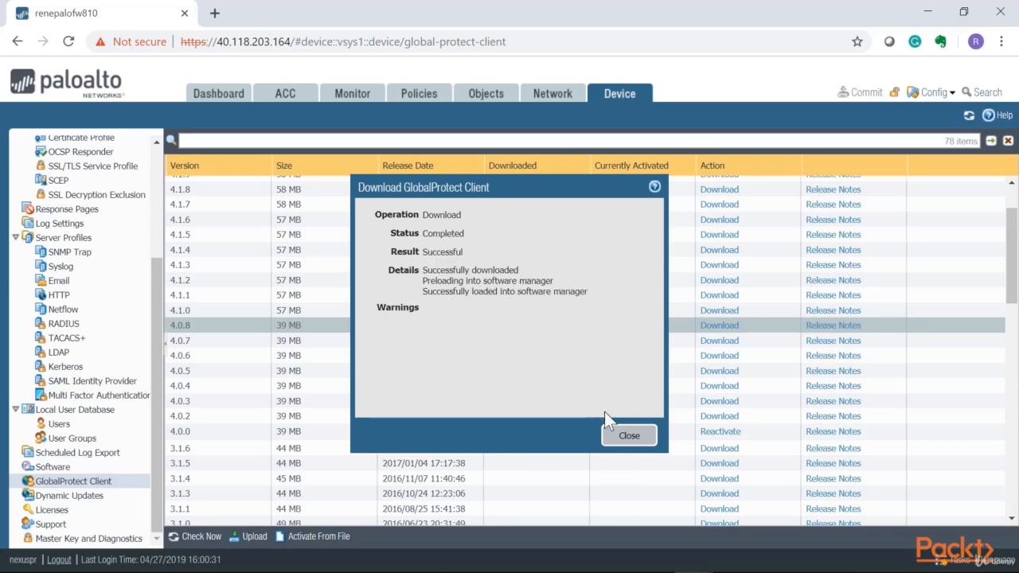
pyautogui.click(627, 437)
pyautogui.click(699, 335)
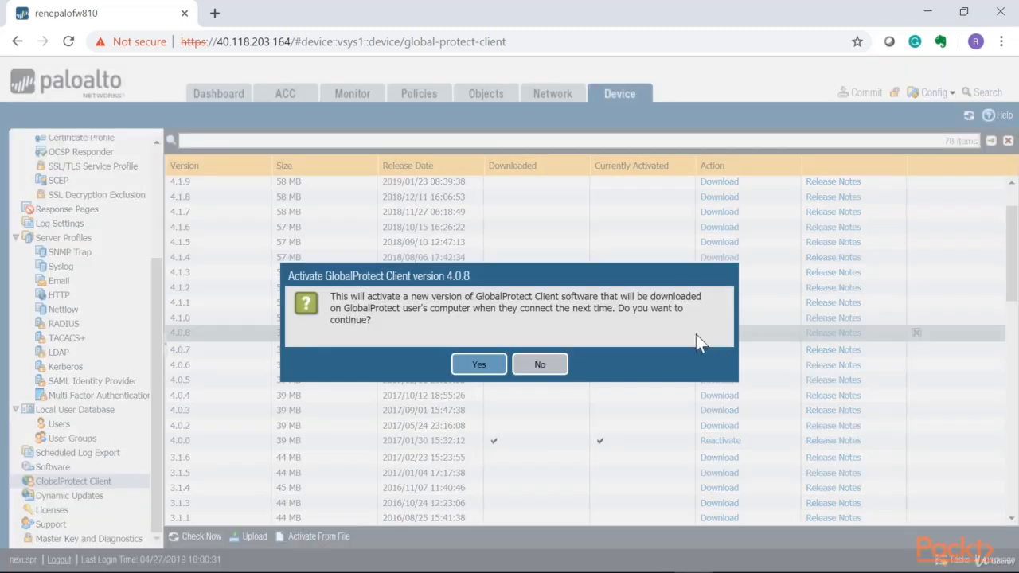
pyautogui.click(462, 365)
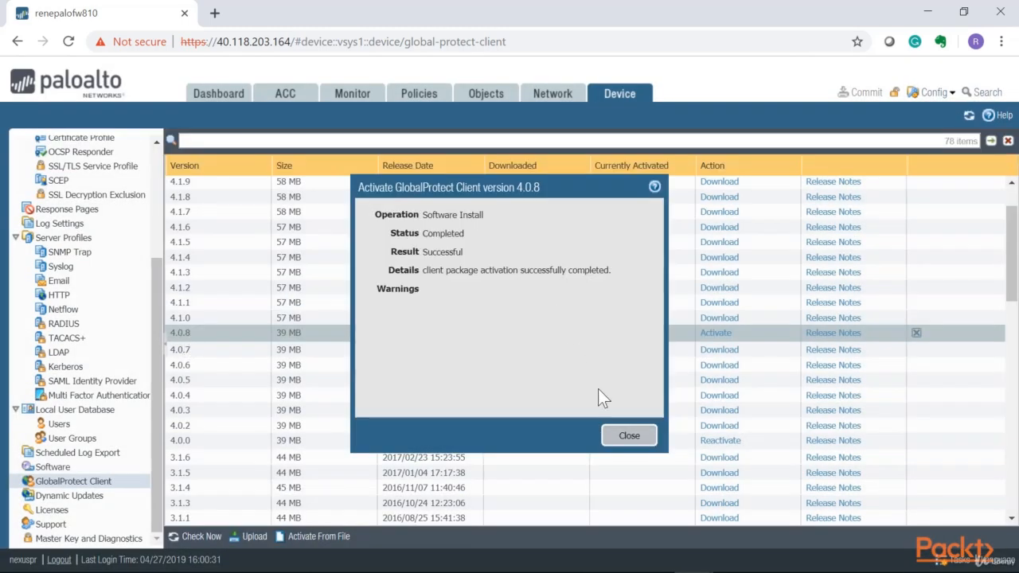
pyautogui.click(630, 435)
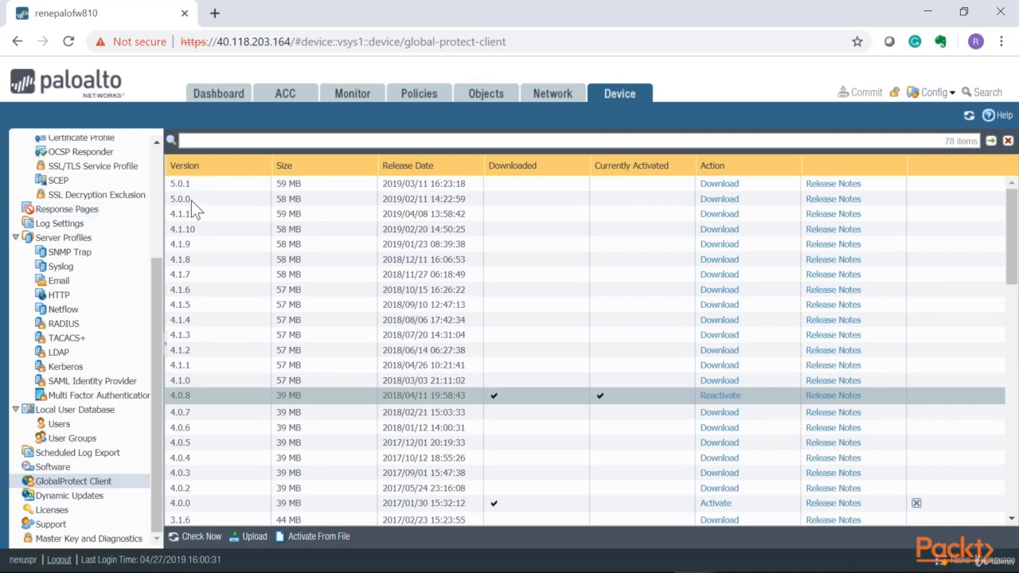